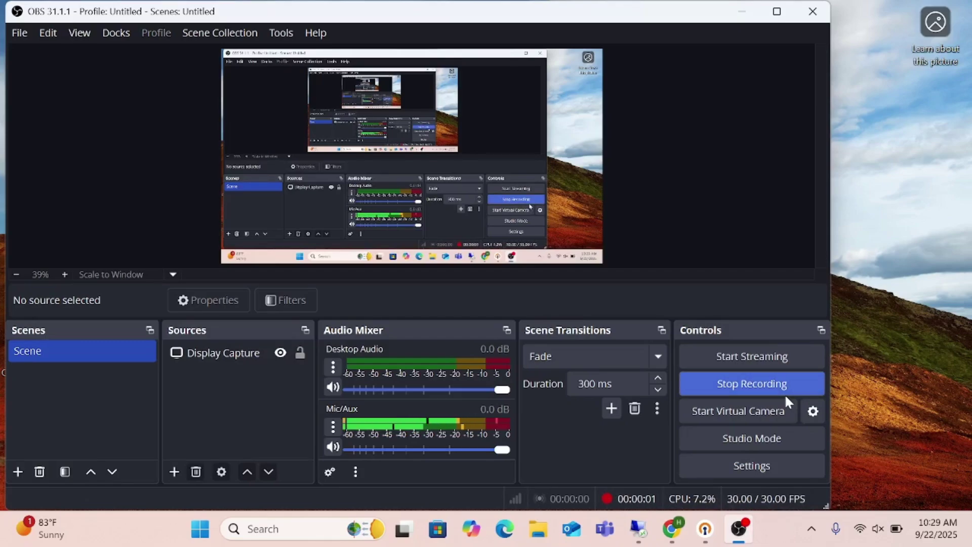
Minimize OBS and bring the Remote Desktop session to the front full screen
click(740, 14)
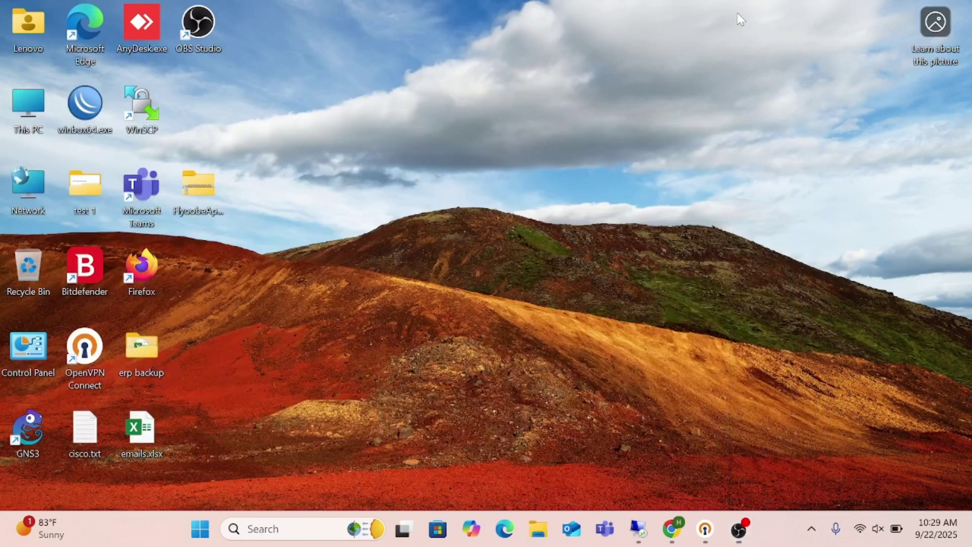
click(637, 527)
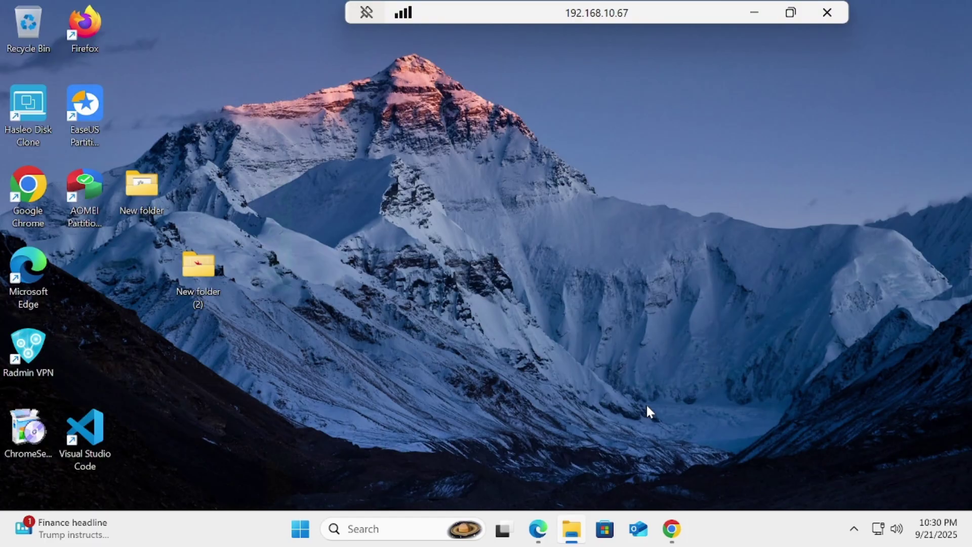
Download recoveryfoxai.exe (24.2 MB) from the RecoveryFox site in Chrome and show its Downloads folder
click(682, 533)
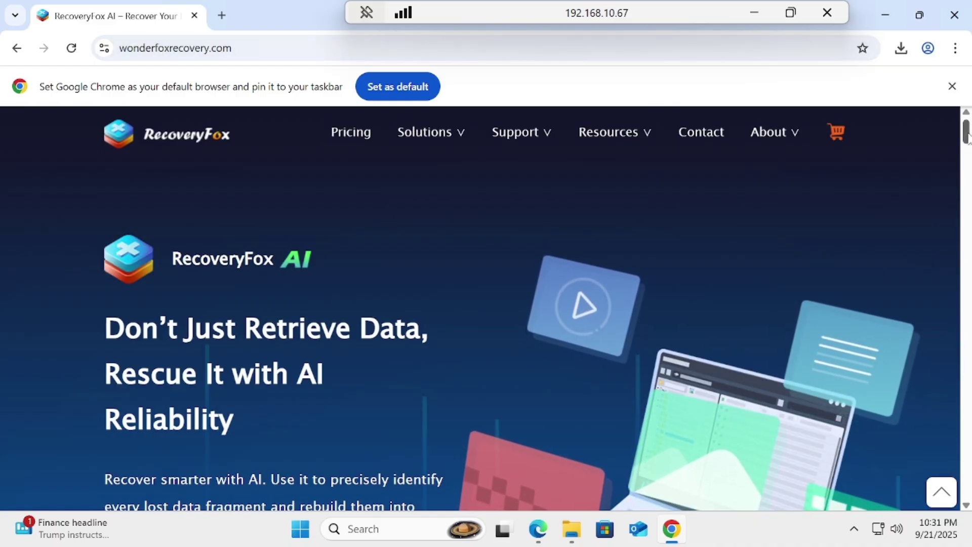
drag(967, 136, 967, 152)
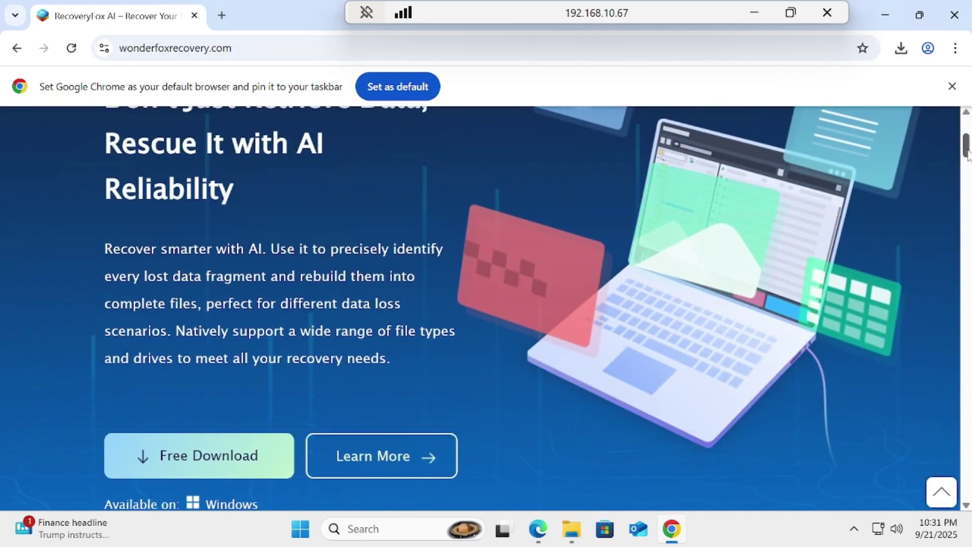
scroll(752, 224, down, 3)
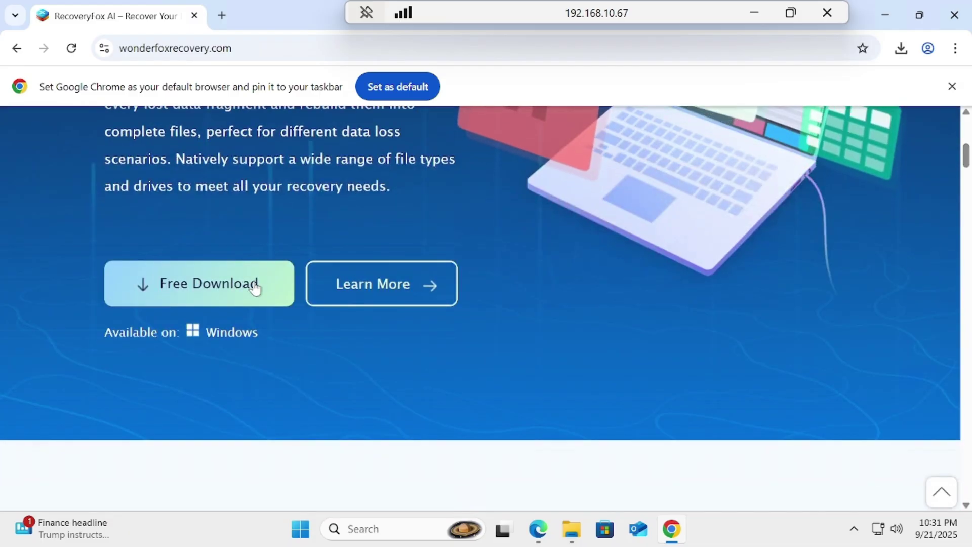
click(226, 287)
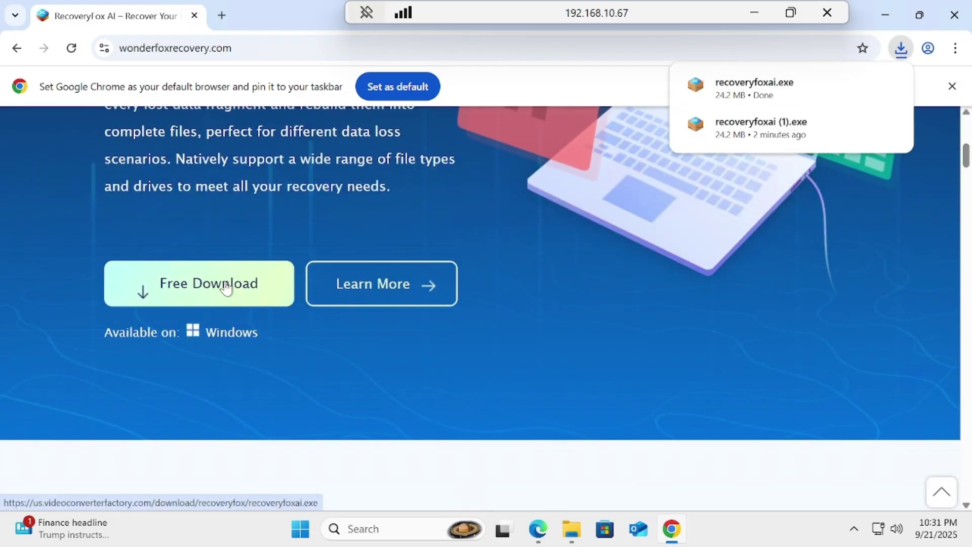
mouse_move(770, 103)
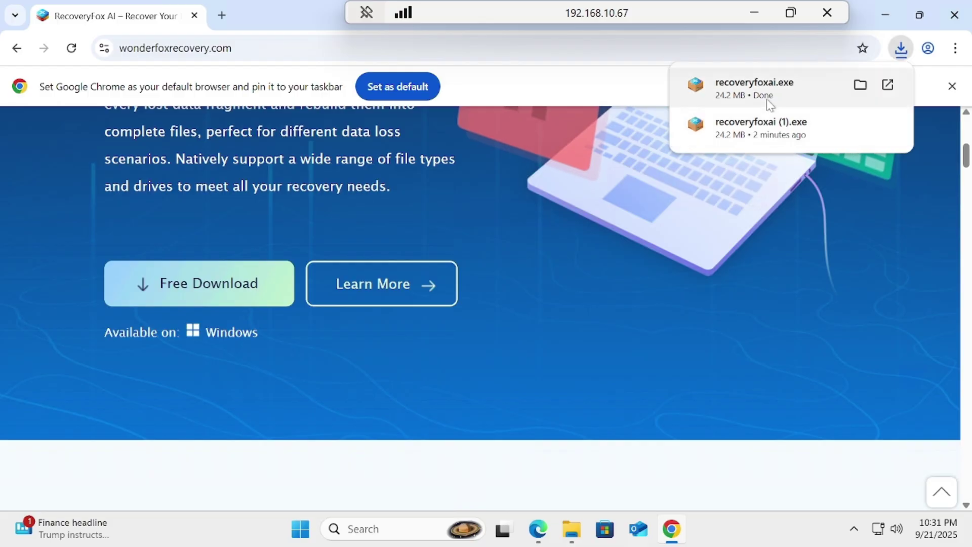
click(860, 84)
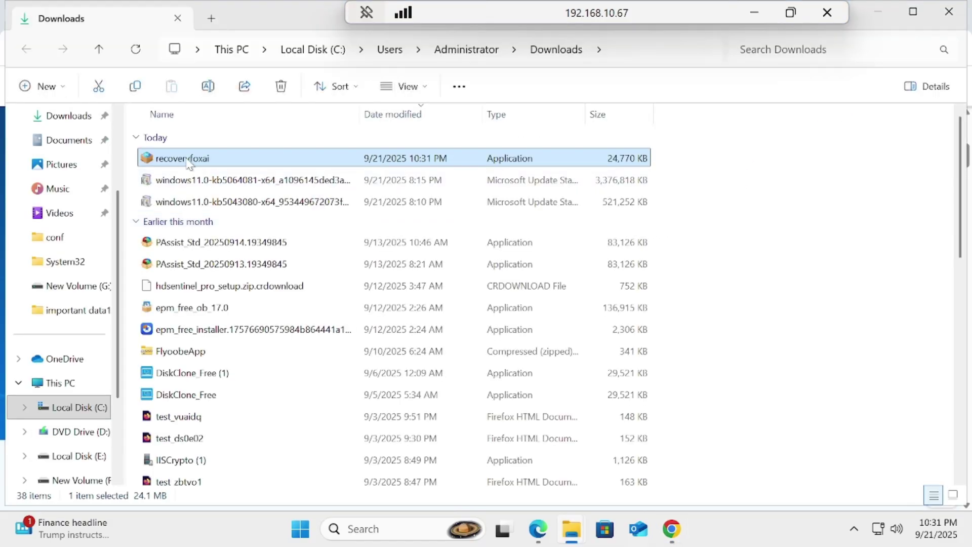
Install RecoveryFox AI 1.0 in English to Program Files (x86)\RecoveryFox, with auto-launch unticked
double_click(187, 160)
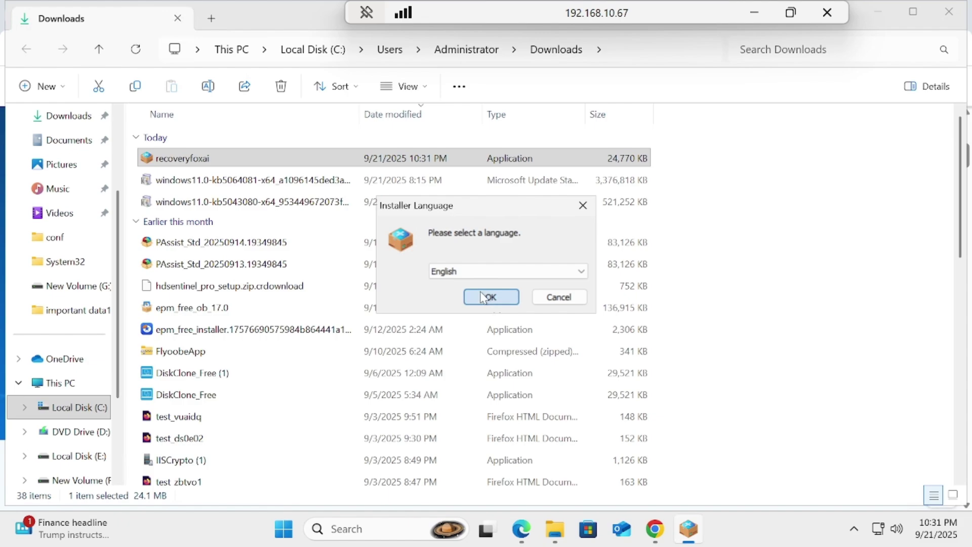
click(484, 297)
click(570, 385)
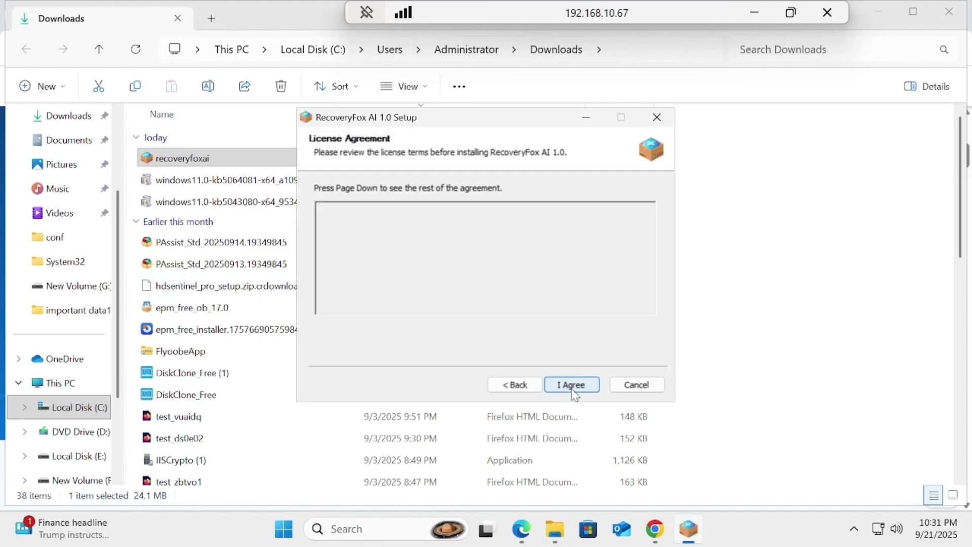
click(572, 389)
click(579, 390)
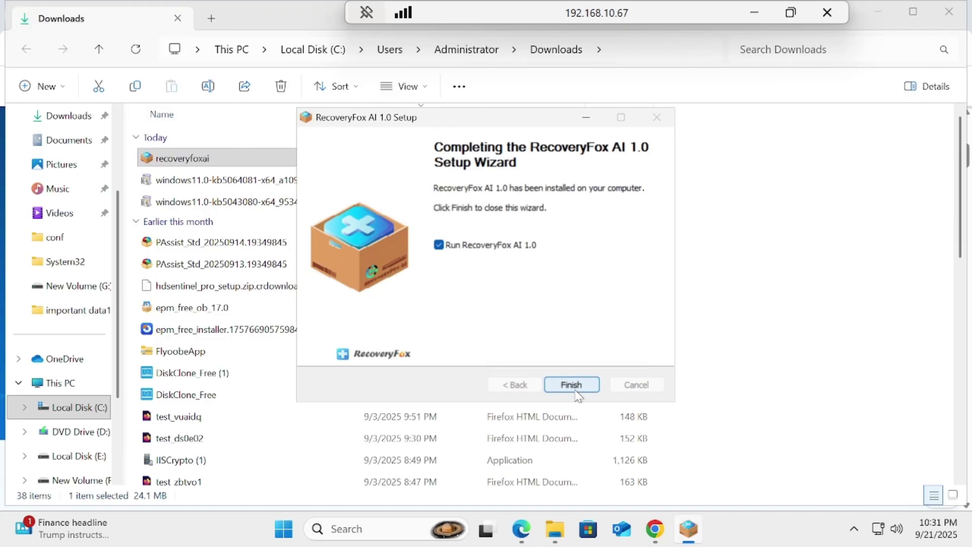
click(475, 250)
Finish setup, close Firefox, and open G:\important data10 listing finance, salres presentation and a screenshot
click(571, 386)
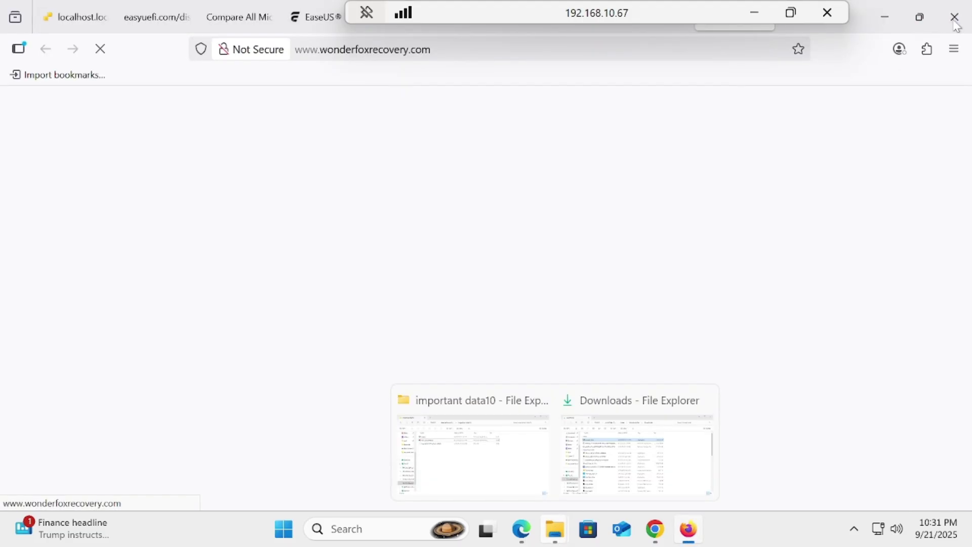
click(956, 20)
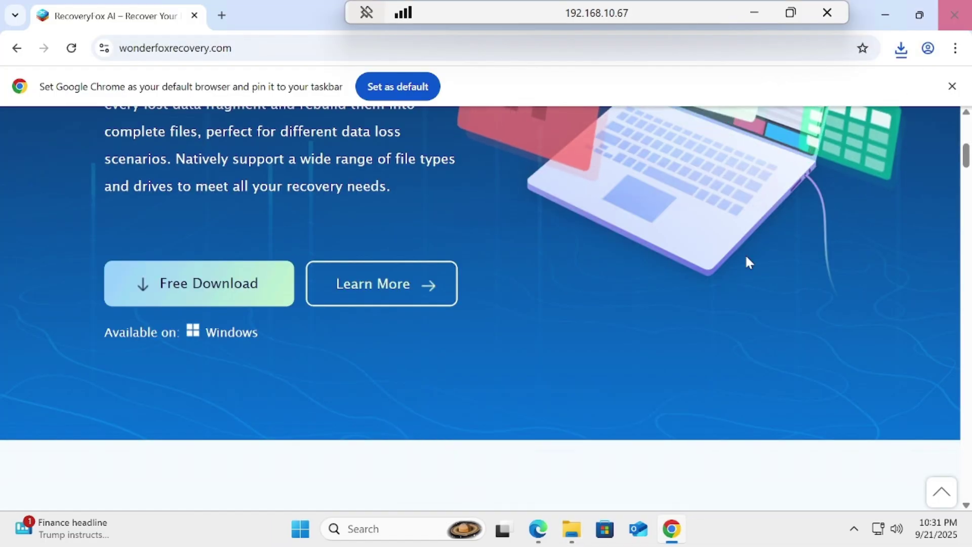
mouse_move(574, 533)
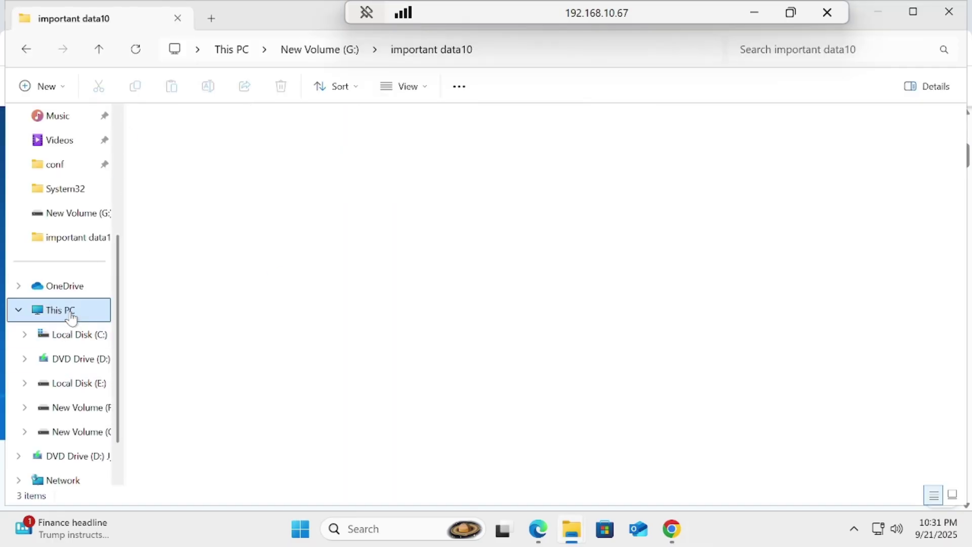
click(253, 191)
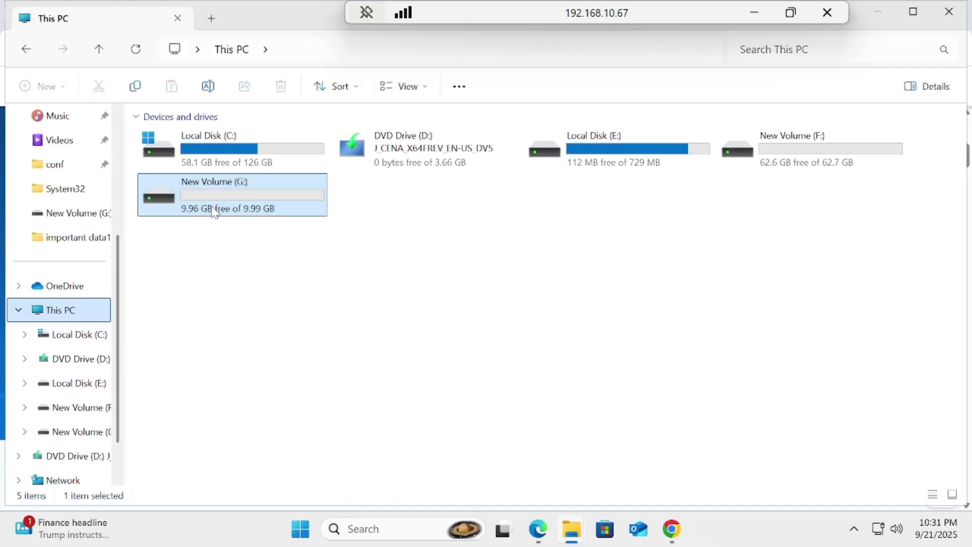
double_click(241, 209)
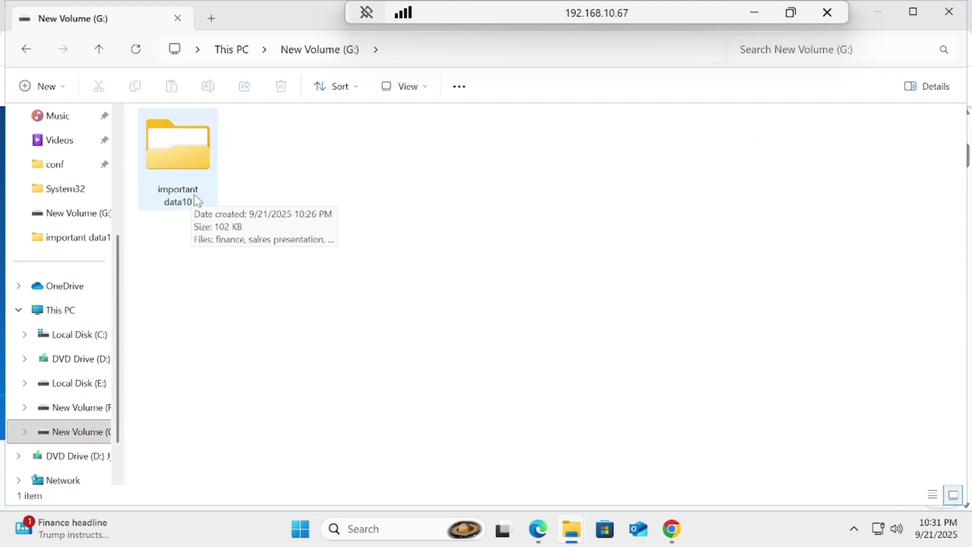
double_click(195, 180)
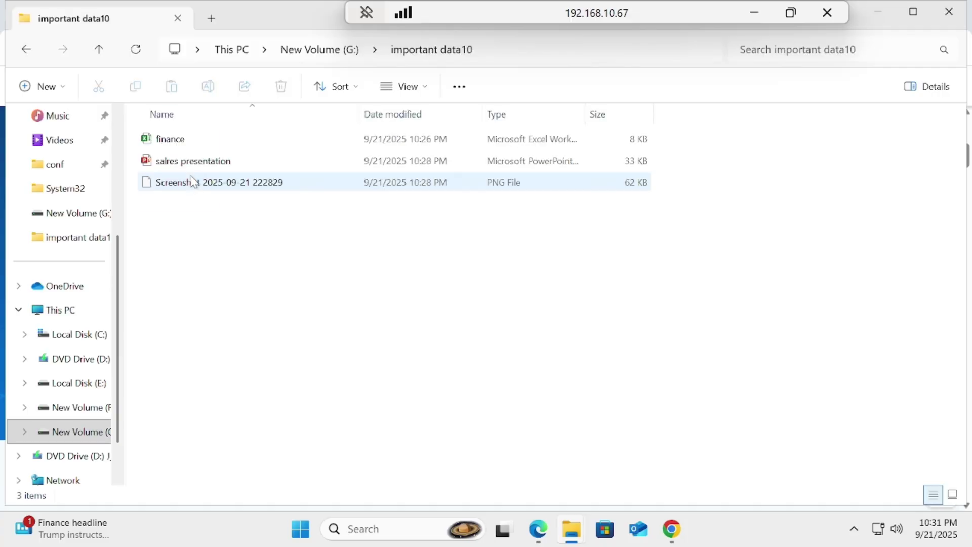
Verify finance (123 in A1) and salres presentation (Targeted Sales slide) open correctly, then close both
click(192, 138)
double_click(185, 142)
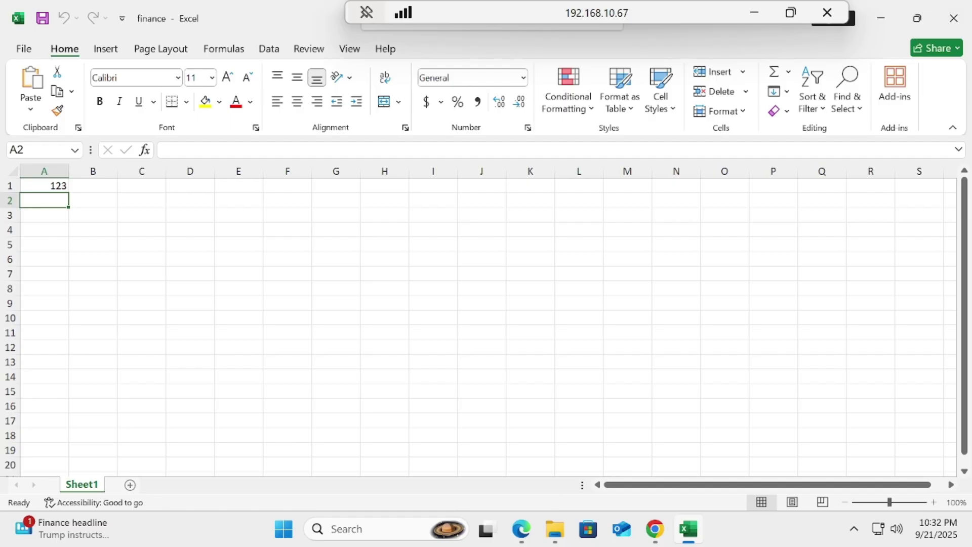
click(86, 210)
click(84, 230)
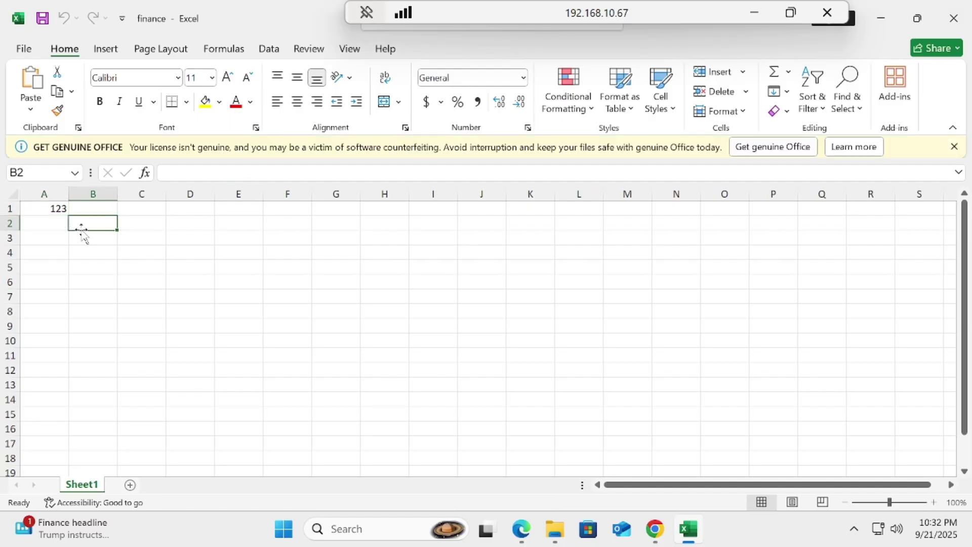
click(48, 208)
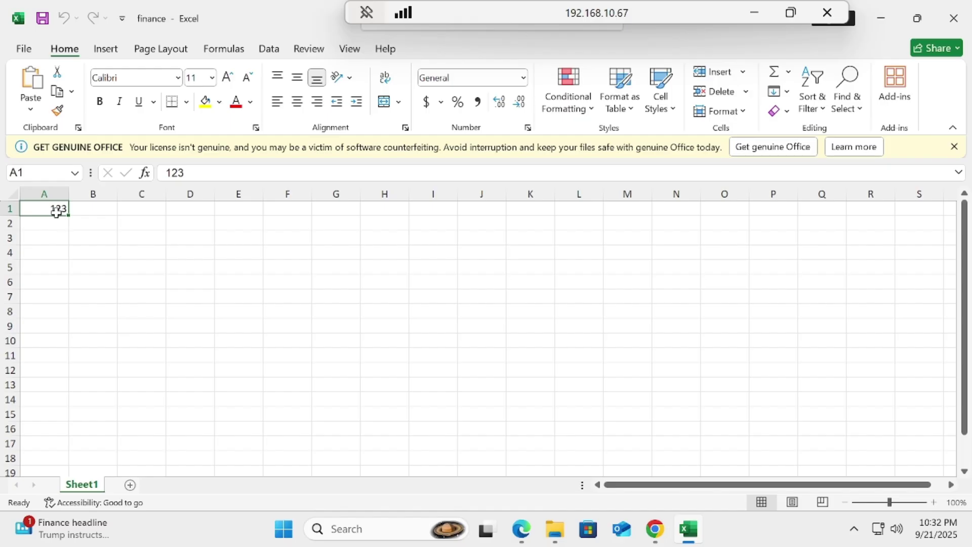
click(66, 223)
click(953, 18)
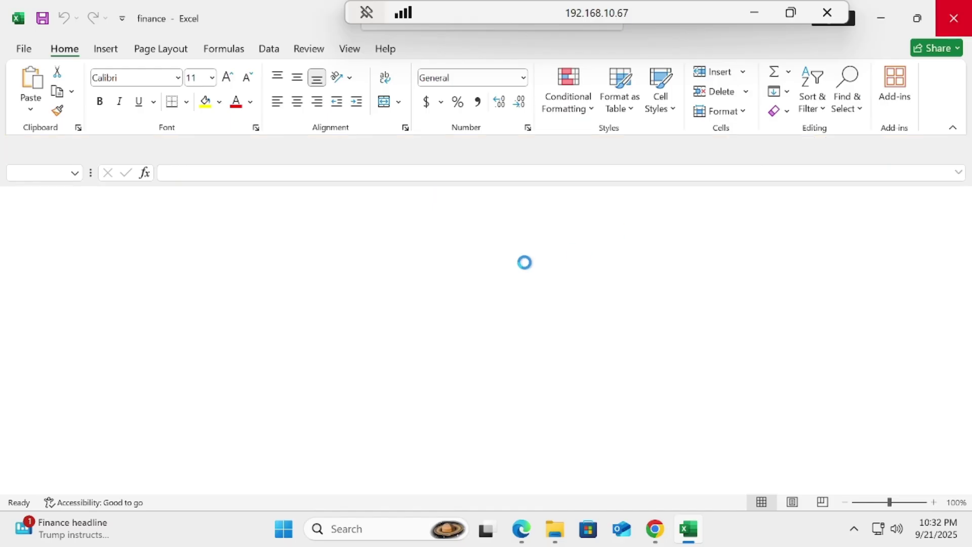
double_click(187, 169)
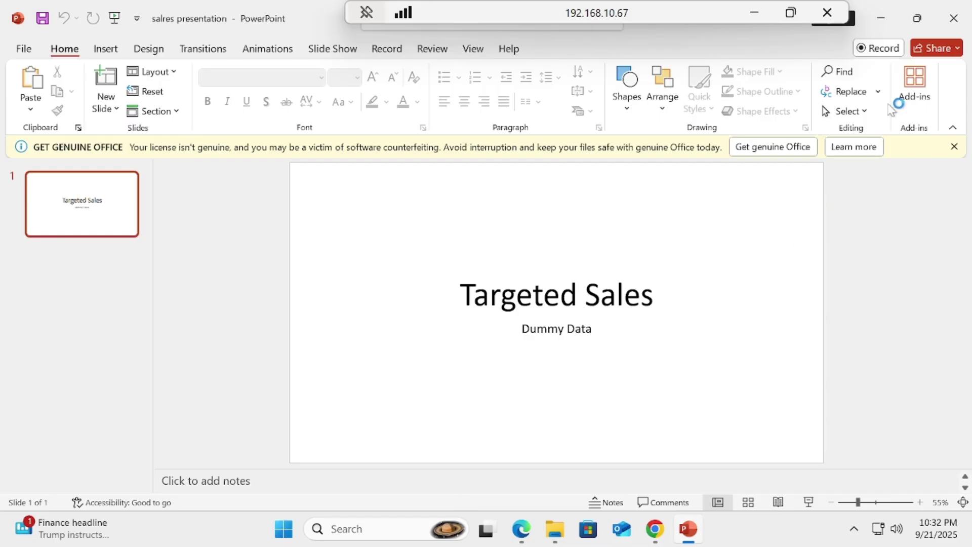
click(953, 18)
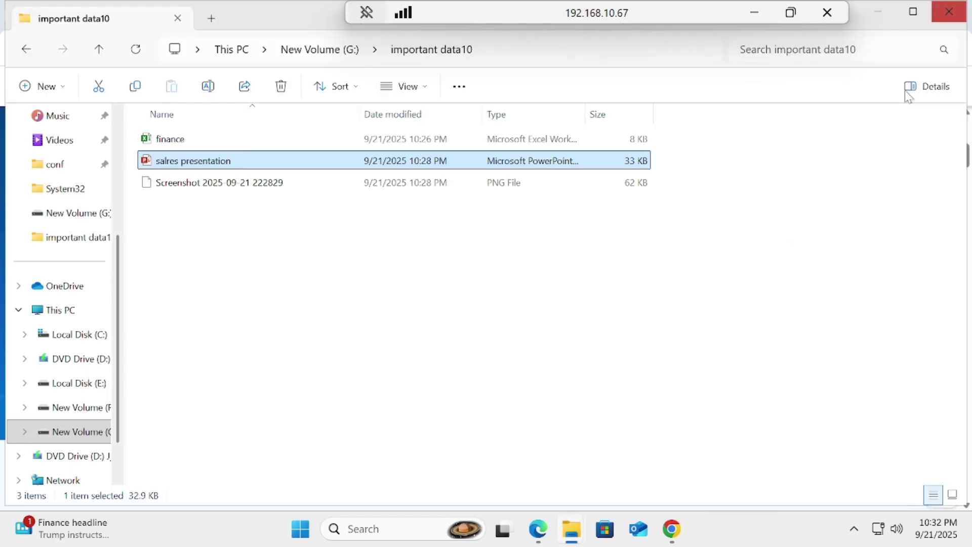
Open the Screenshot PNG in Paint via Share with after dismissing the viewer's registry error
double_click(247, 186)
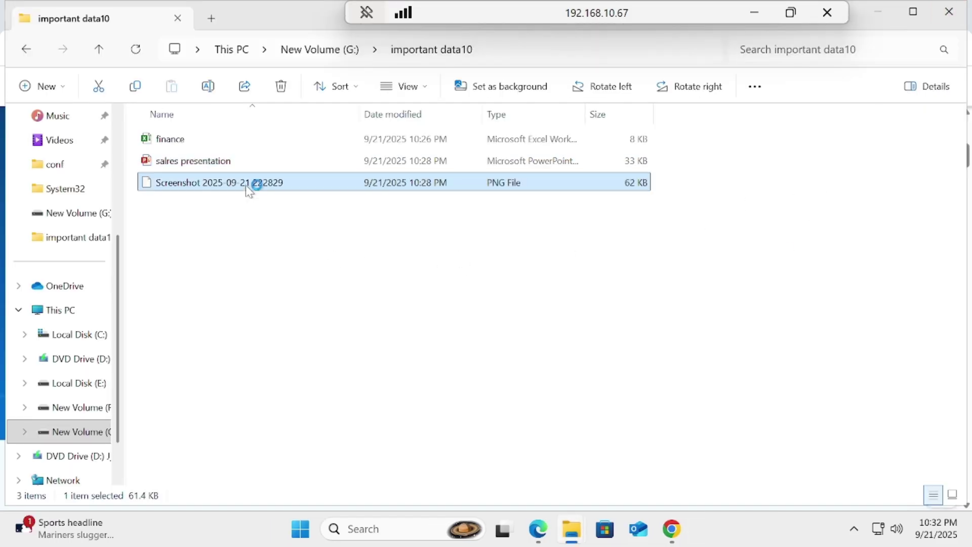
click(610, 176)
right_click(246, 191)
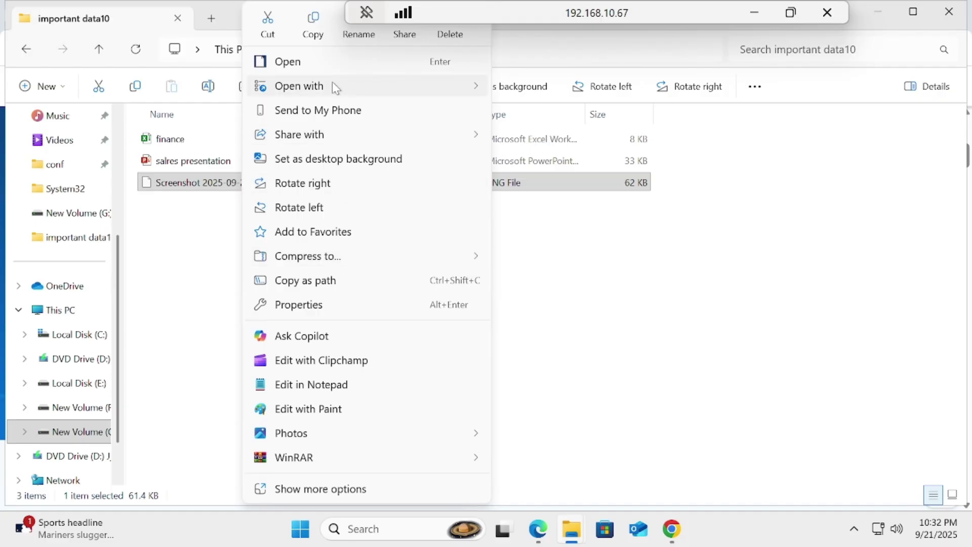
mouse_move(356, 143)
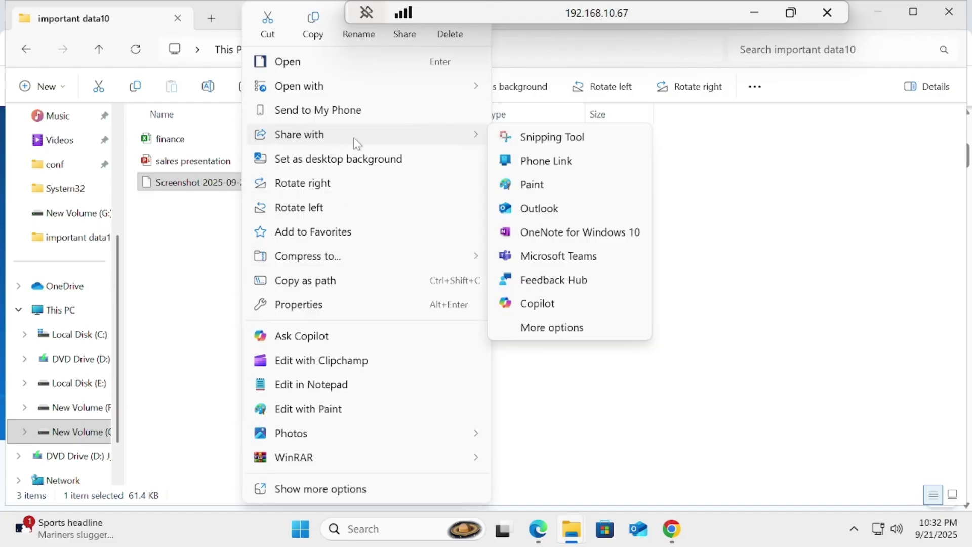
click(526, 191)
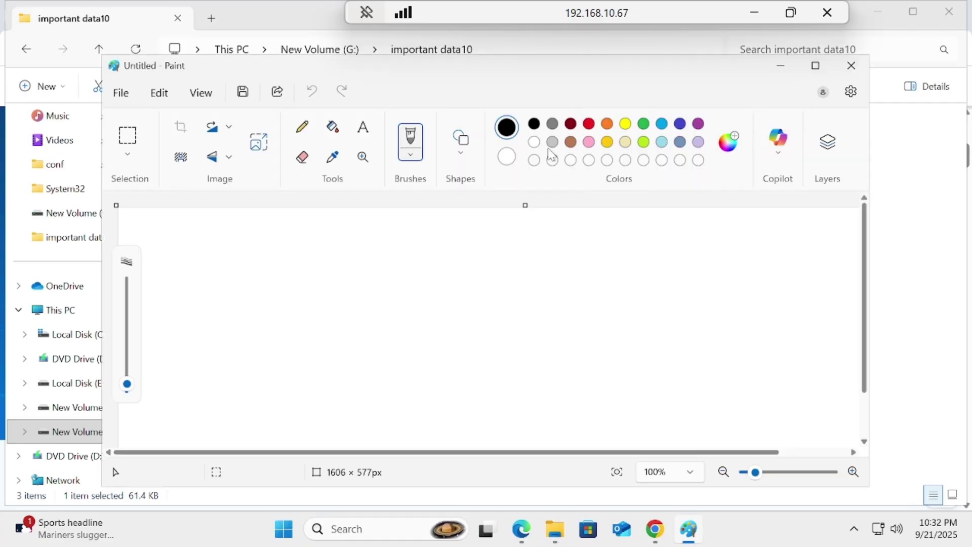
Maximize Paint, raise the brush size to 11px, then close Paint without saving the image
double_click(547, 69)
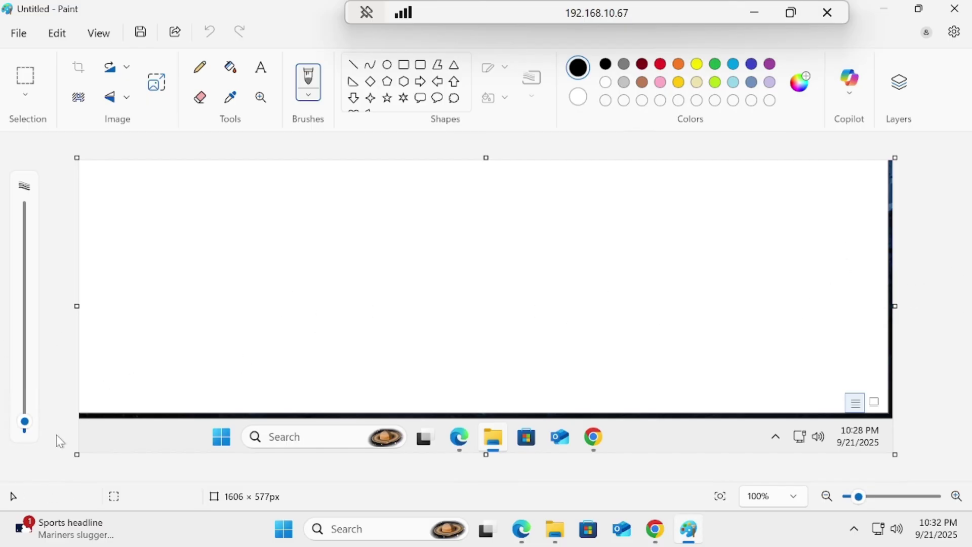
mouse_move(25, 423)
mouse_down()
mouse_move(29, 373)
mouse_move(29, 456)
mouse_up()
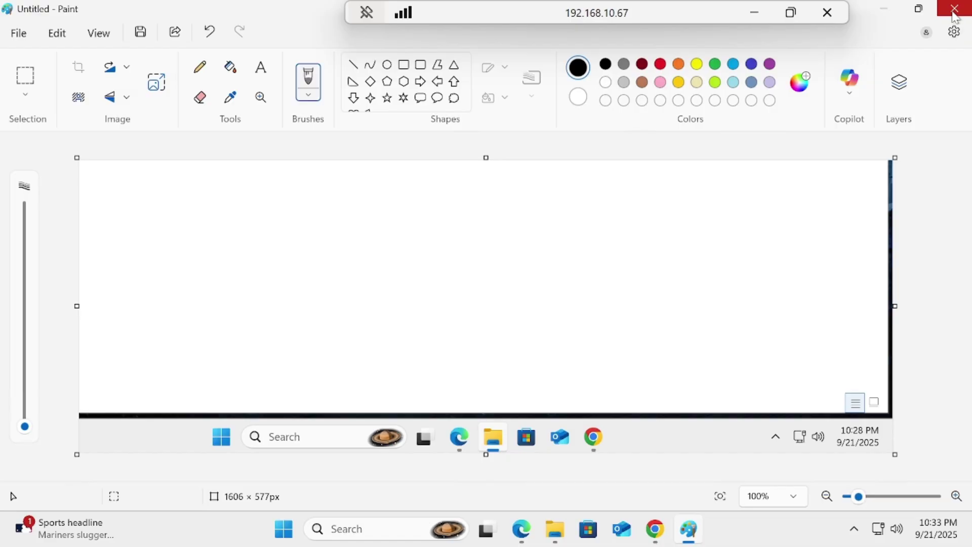
click(954, 14)
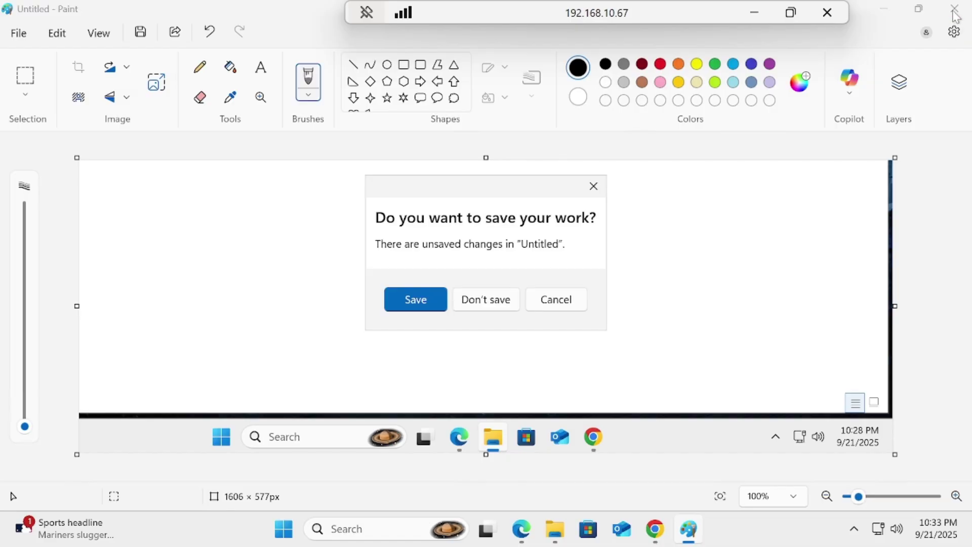
click(434, 301)
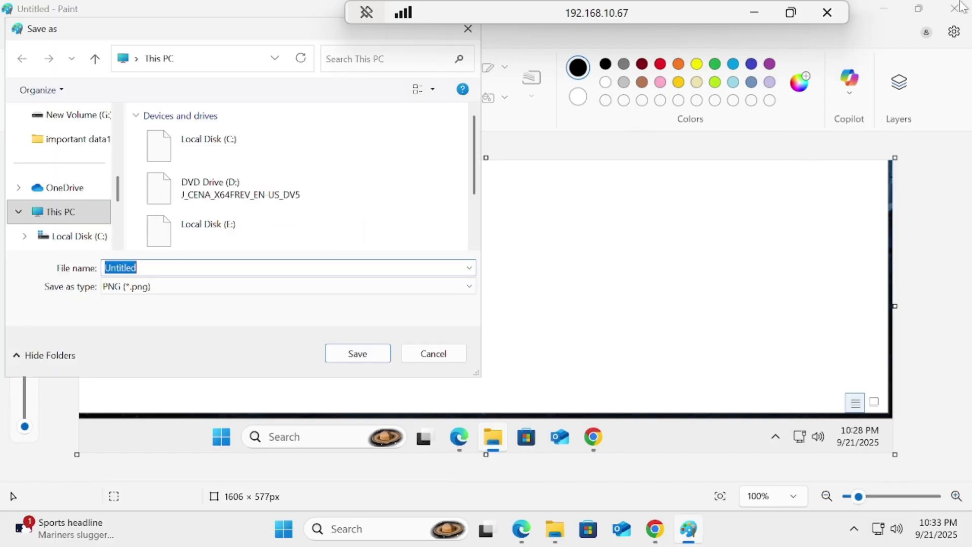
click(233, 244)
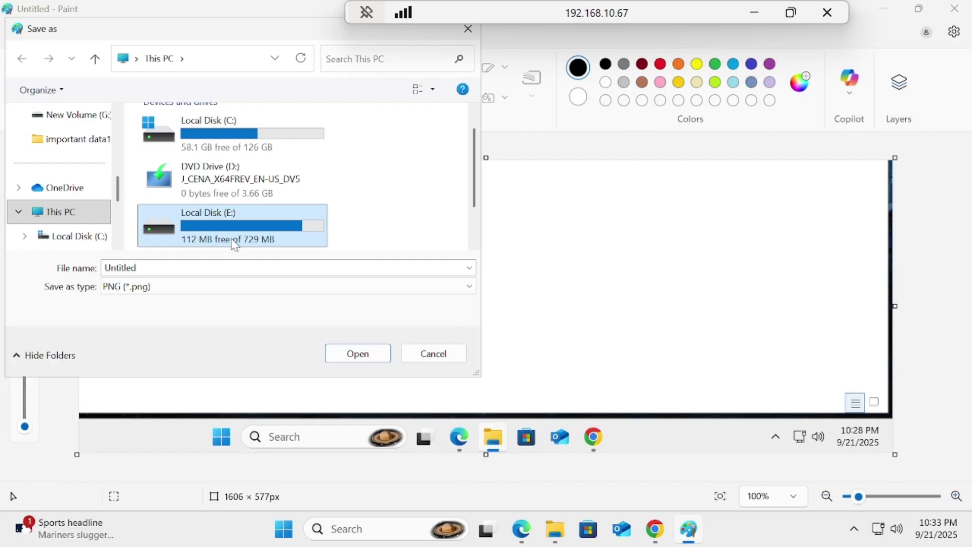
click(433, 354)
click(954, 8)
click(494, 301)
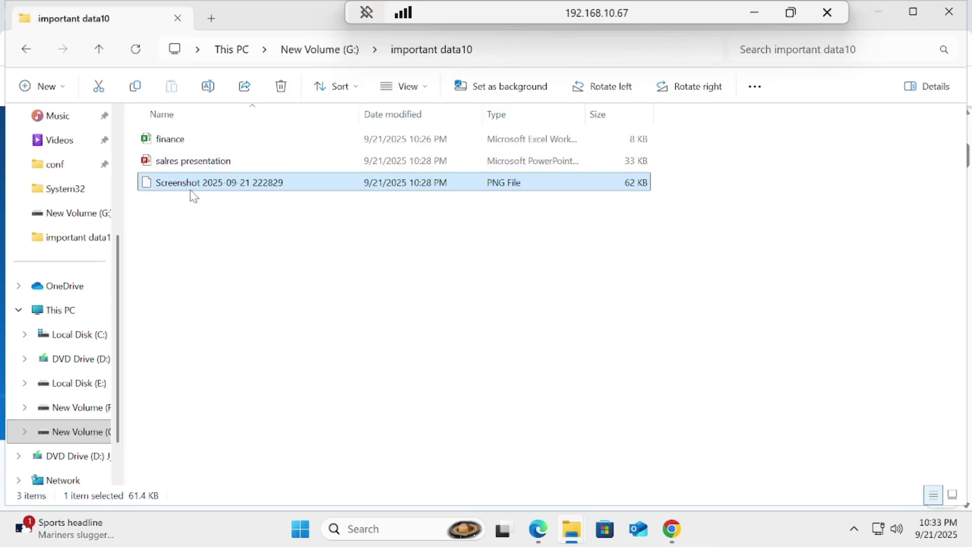
Select the salres presentation and finance files, then move up to the root of New Volume (G:)
mouse_move(171, 188)
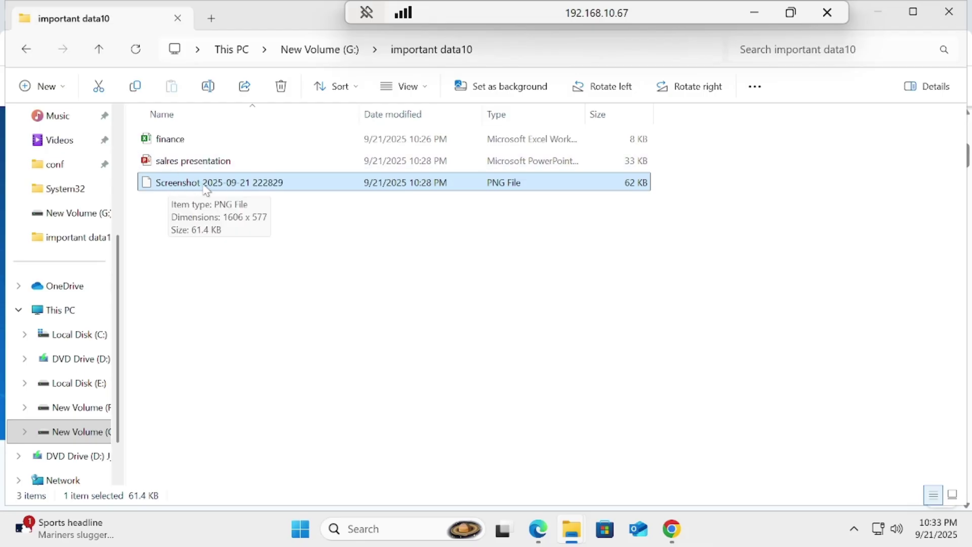
click(179, 167)
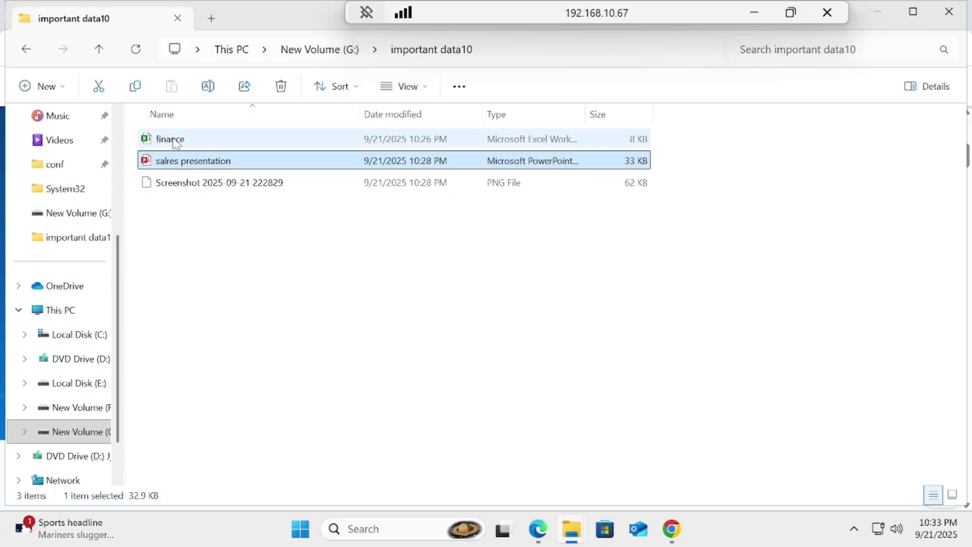
click(175, 143)
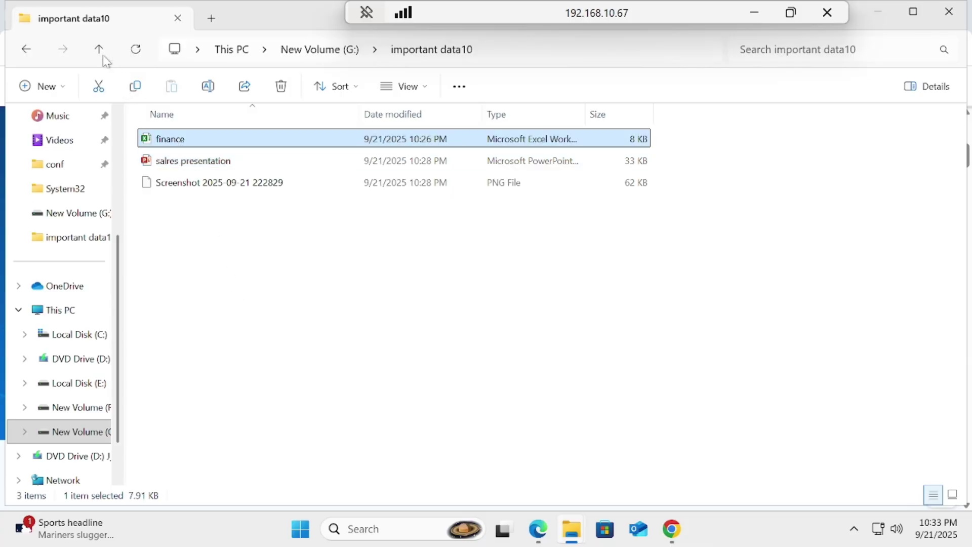
click(100, 52)
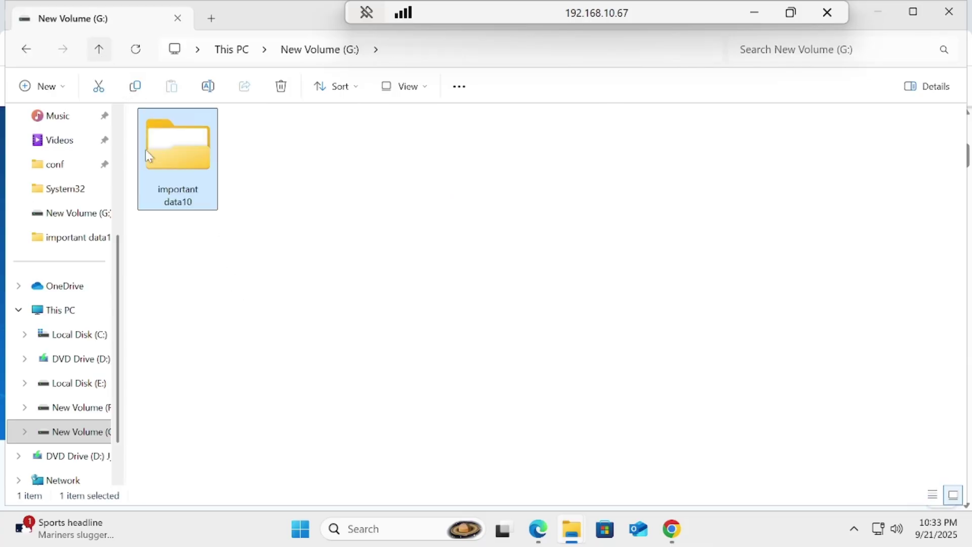
click(252, 263)
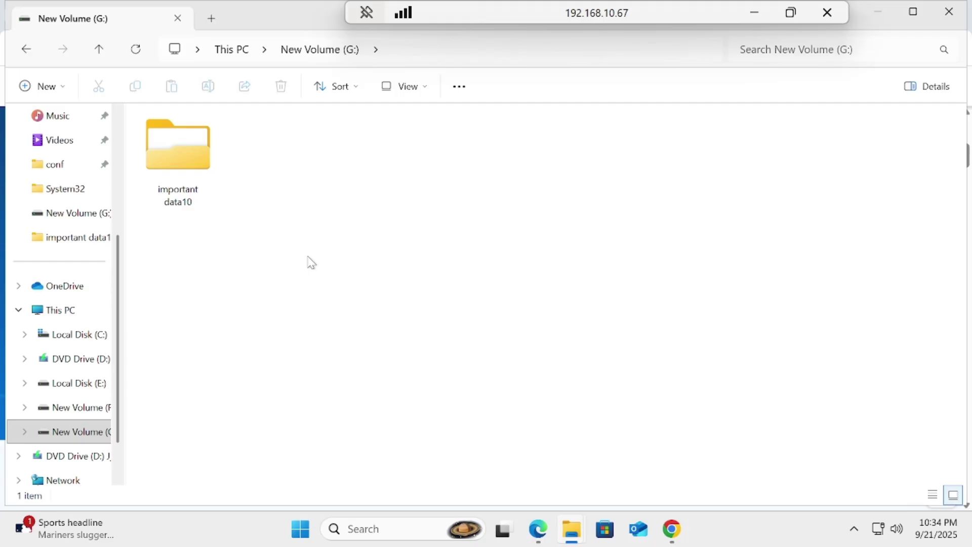
Permanently delete the important data10 folder from G: with Shift+Delete
click(189, 167)
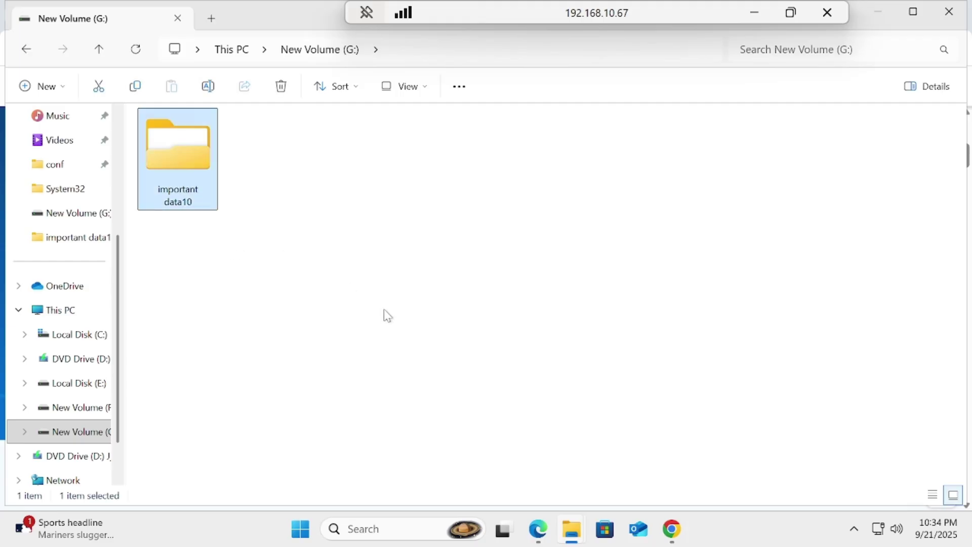
key(shift+Delete)
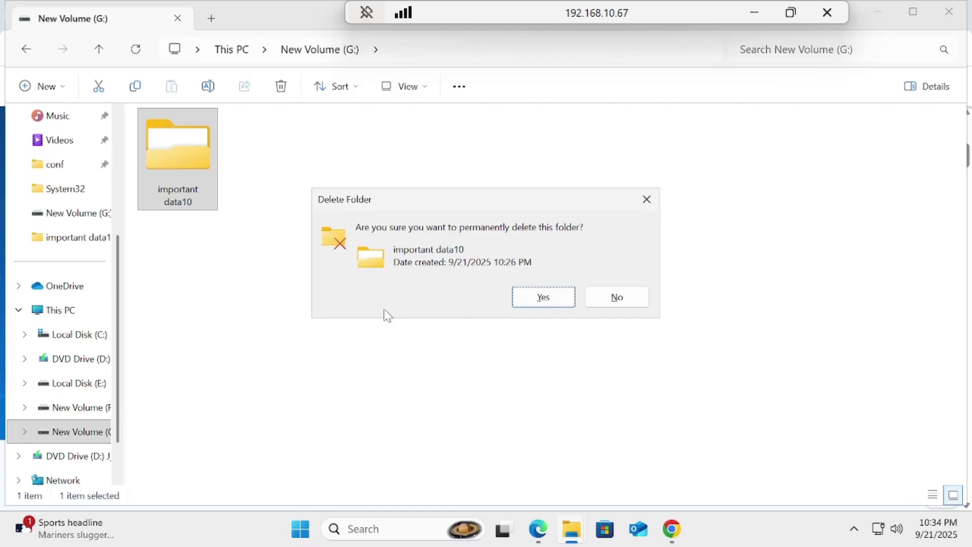
click(560, 304)
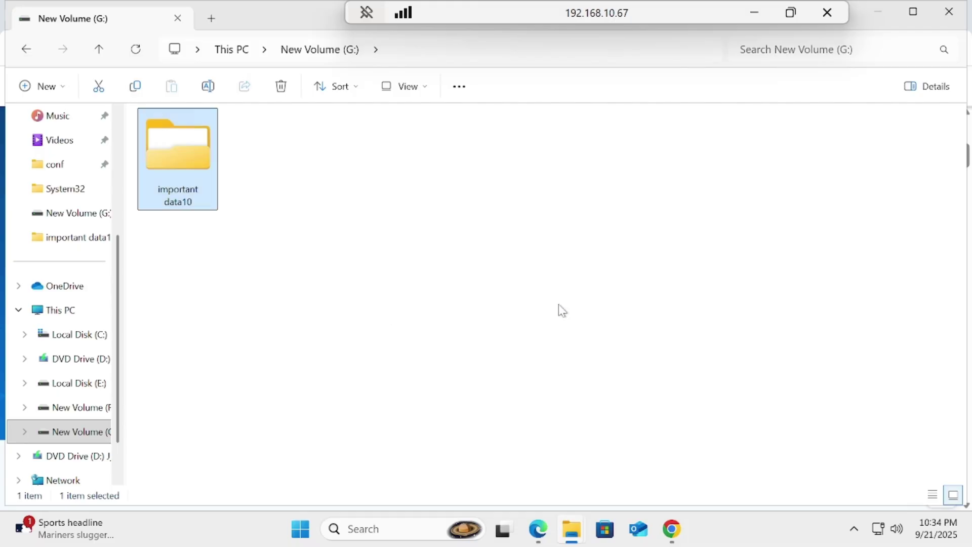
Minimize the windows and confirm the Recycle Bin on the desktop is empty
click(877, 15)
click(876, 11)
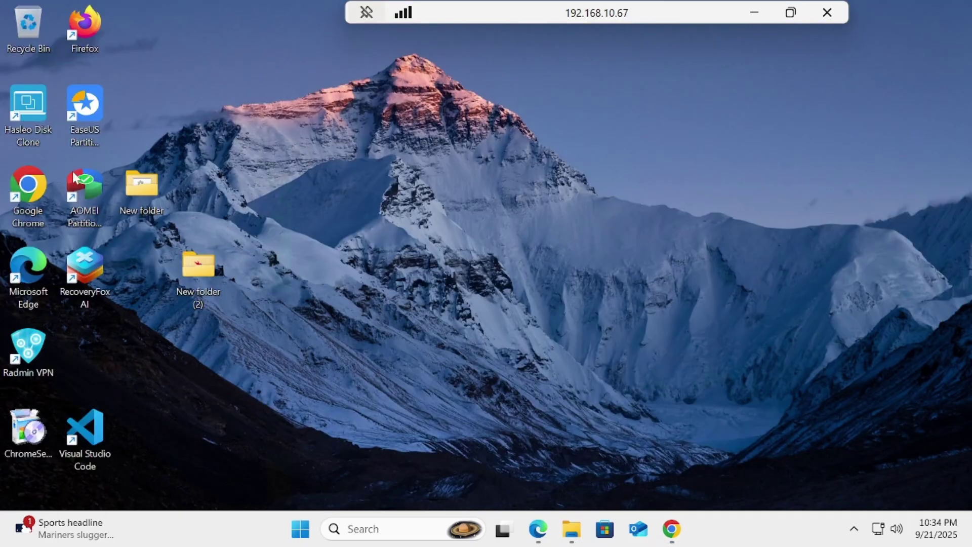
double_click(28, 33)
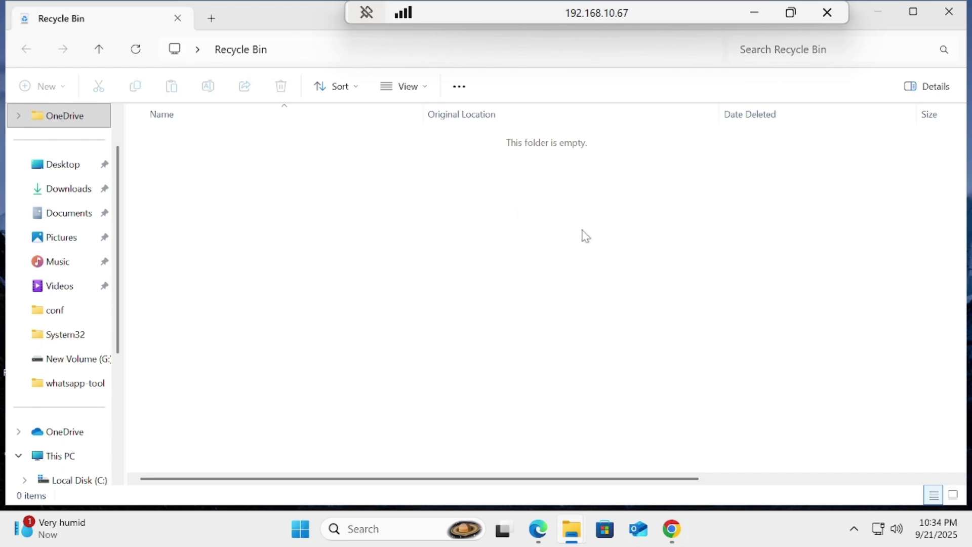
click(948, 11)
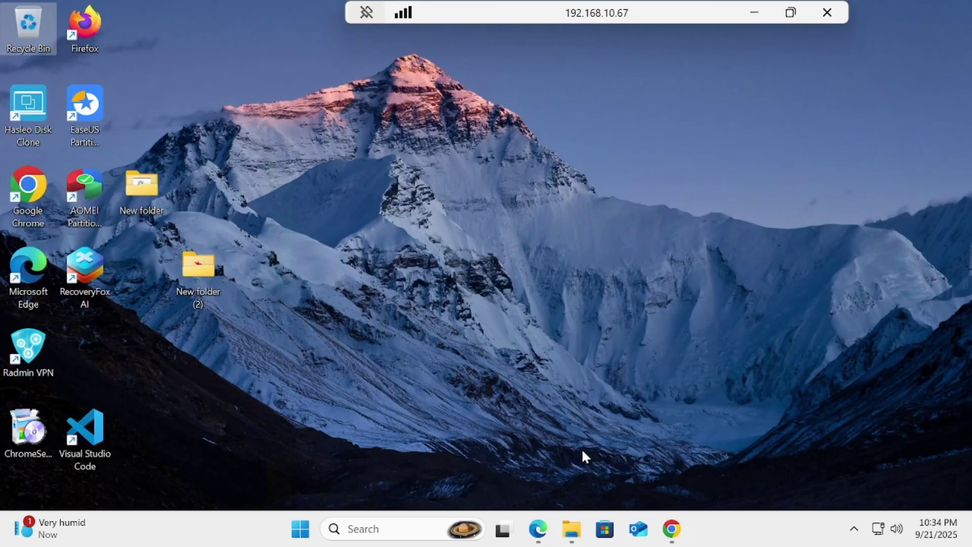
click(300, 532)
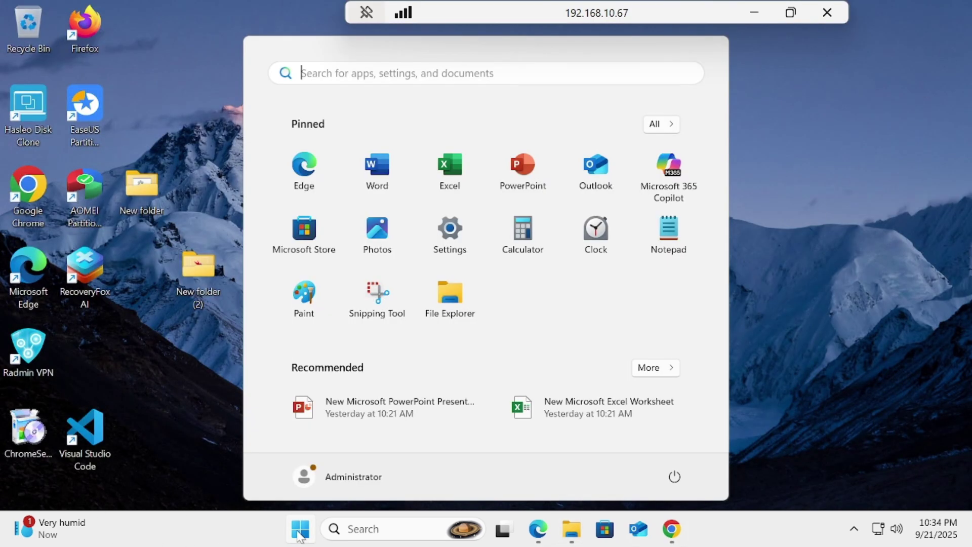
text(wo)
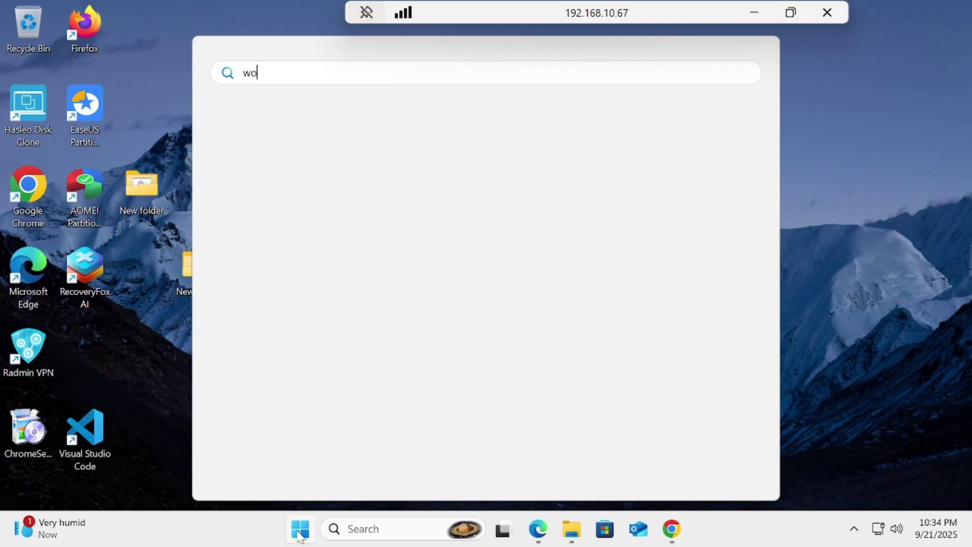
text(n)
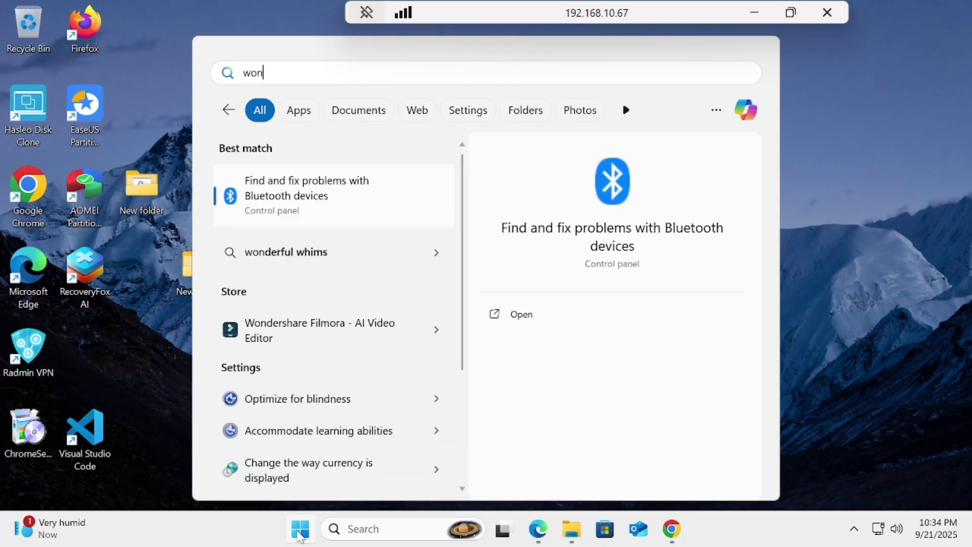
text(der)
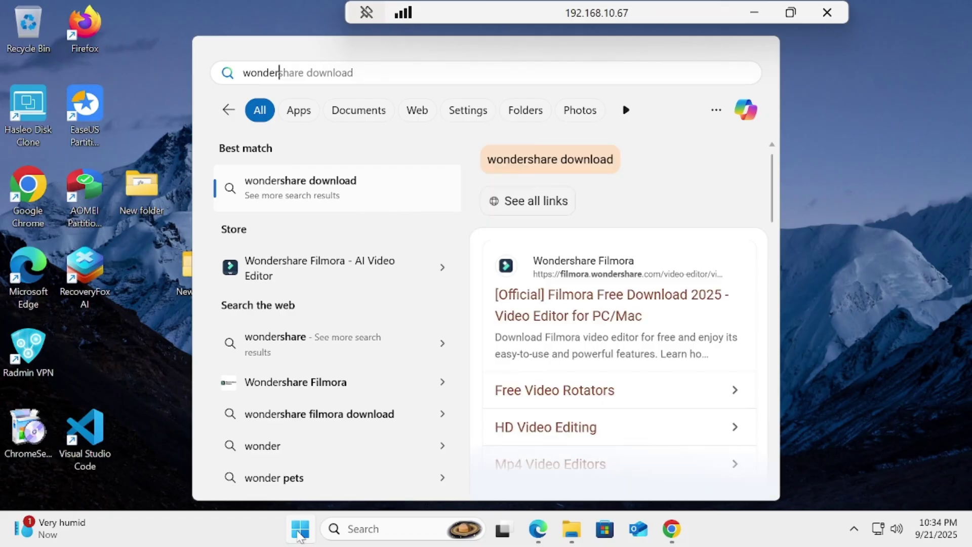
key(BackSpace)
key(BackSpace)
key(BackSpace)
key(BackSpace)
key(BackSpace)
key(BackSpace)
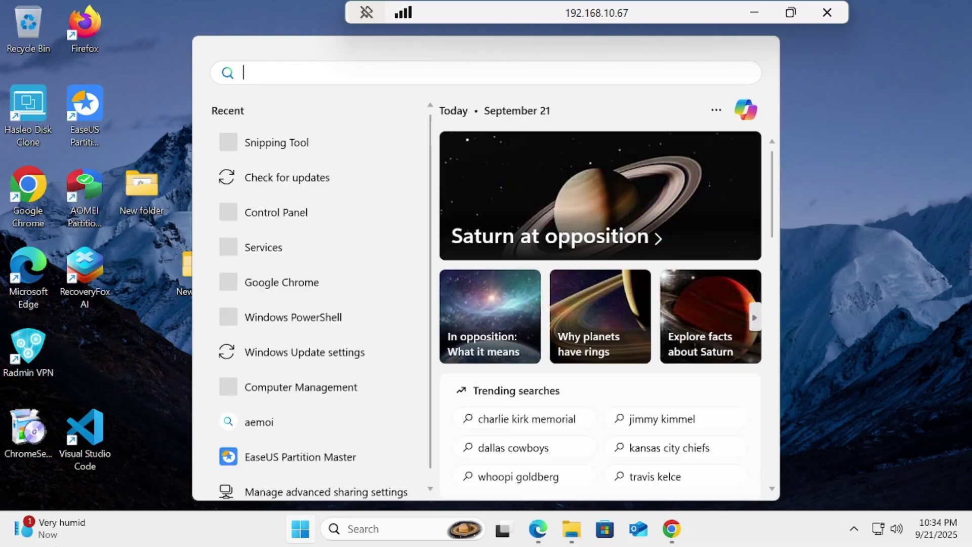
click(99, 371)
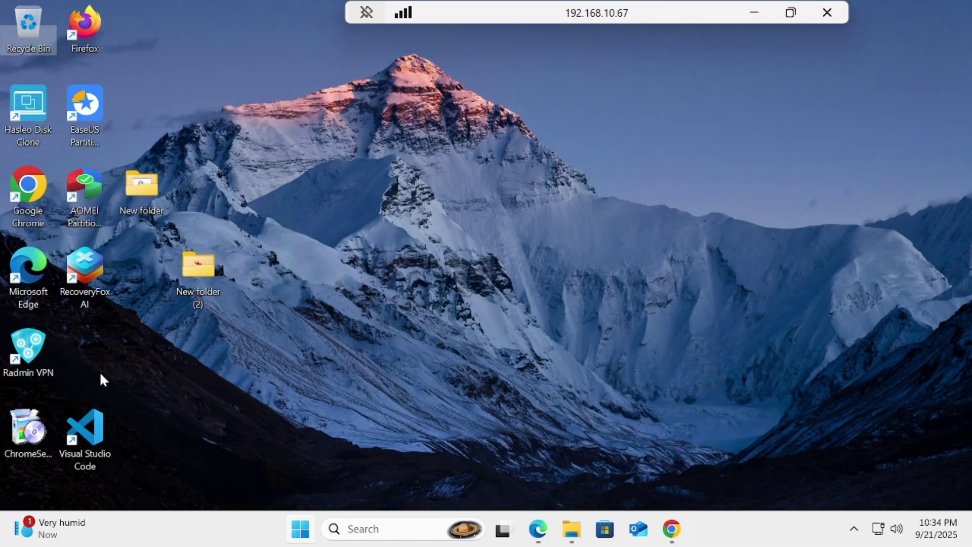
Launch RecoveryFox AI as administrator from its desktop shortcut, showing the drive list with New Volume (G:)
right_click(90, 272)
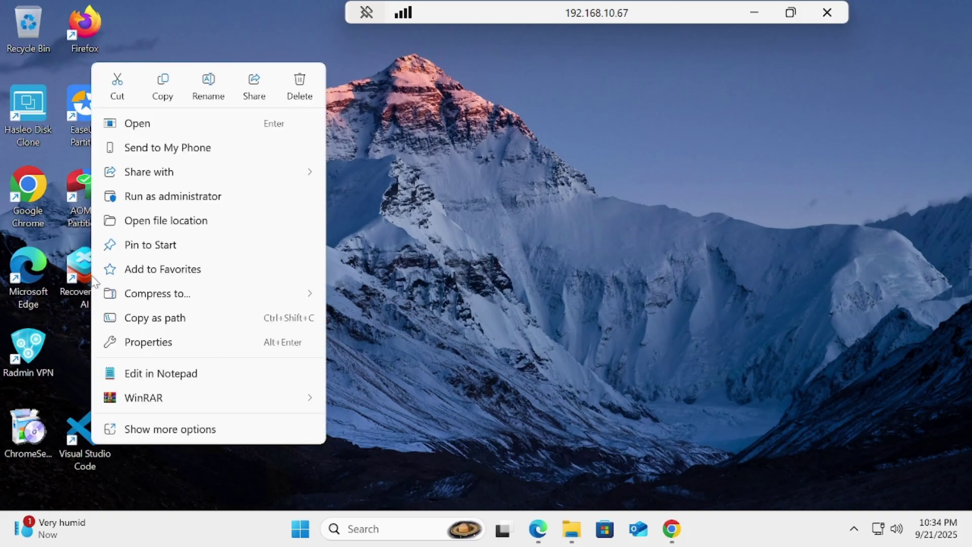
click(147, 199)
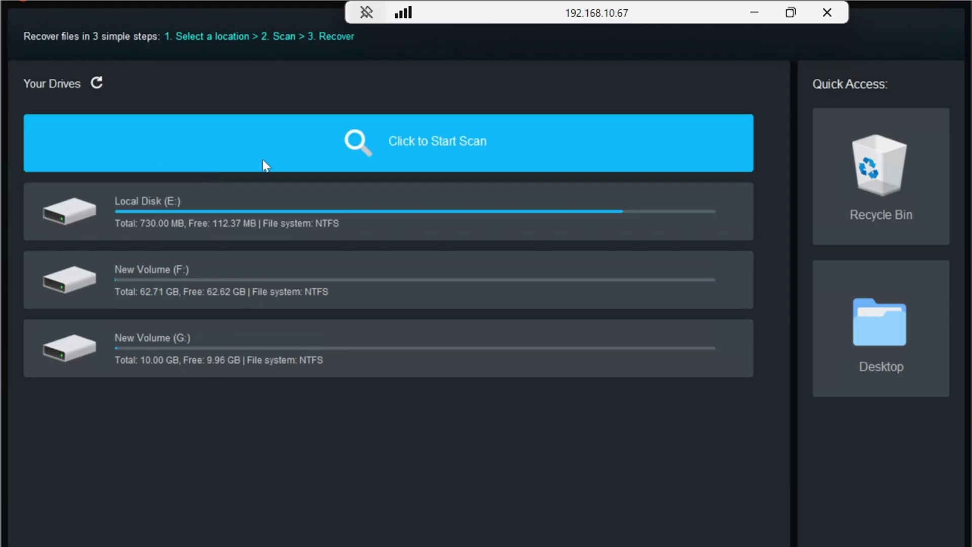
mouse_move(240, 341)
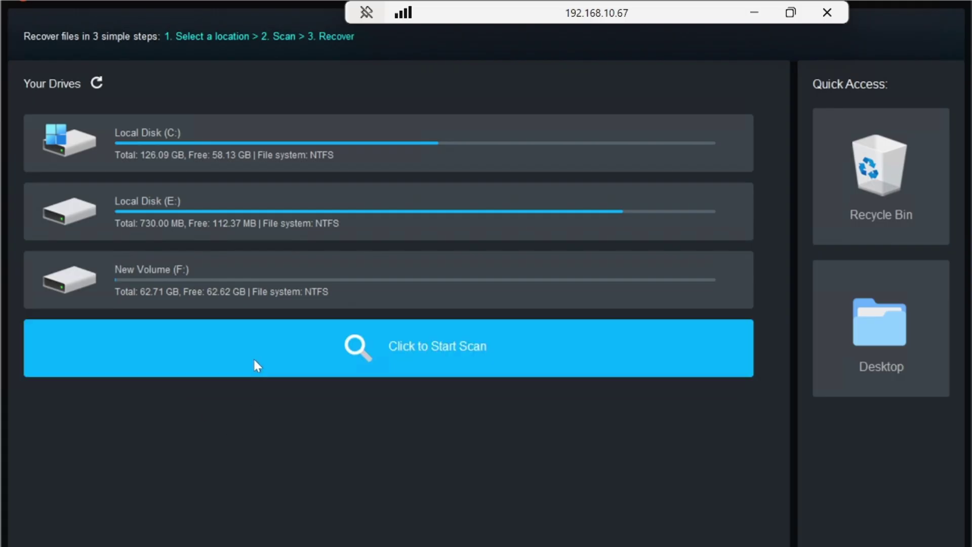
Scan drive G:, dismiss the Quick Scan notice, maximize the window and expand Quick Scan results
click(256, 363)
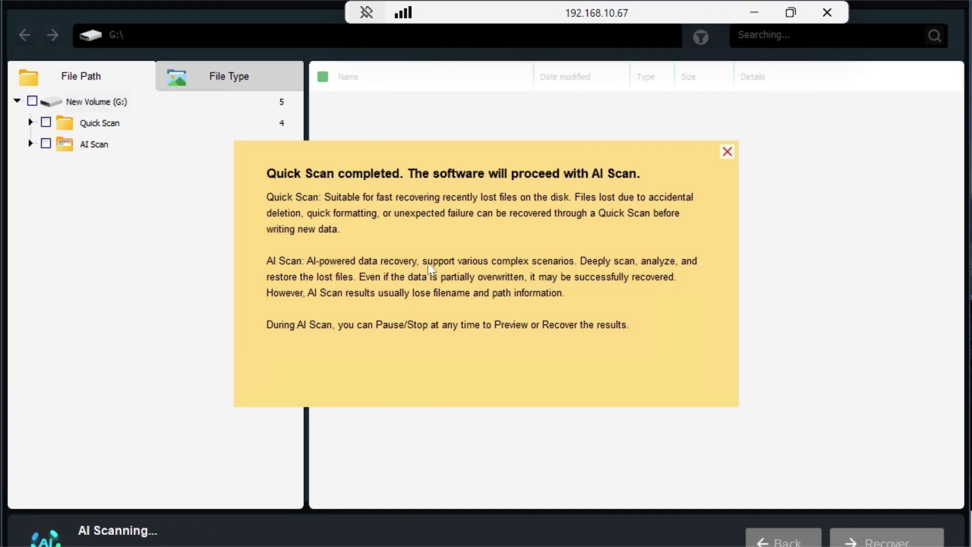
click(727, 151)
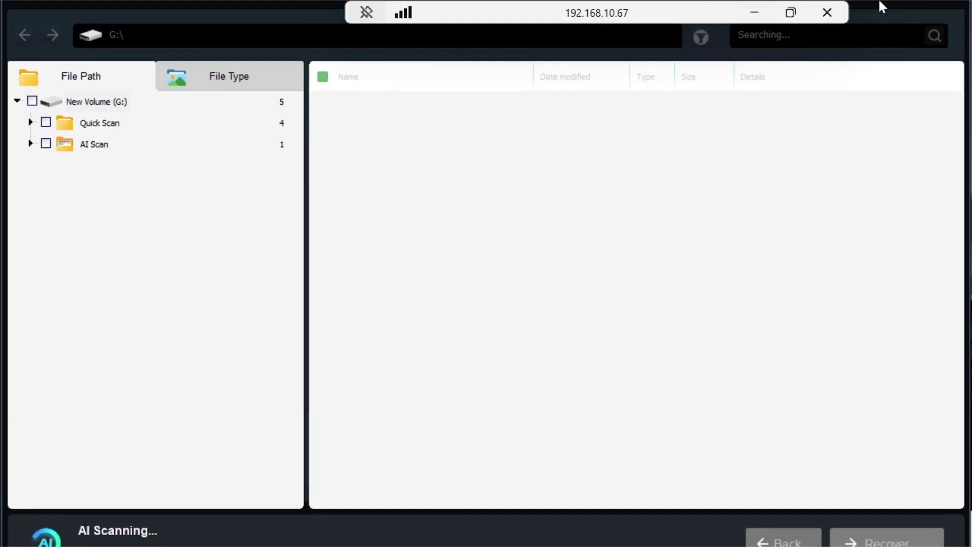
double_click(230, 2)
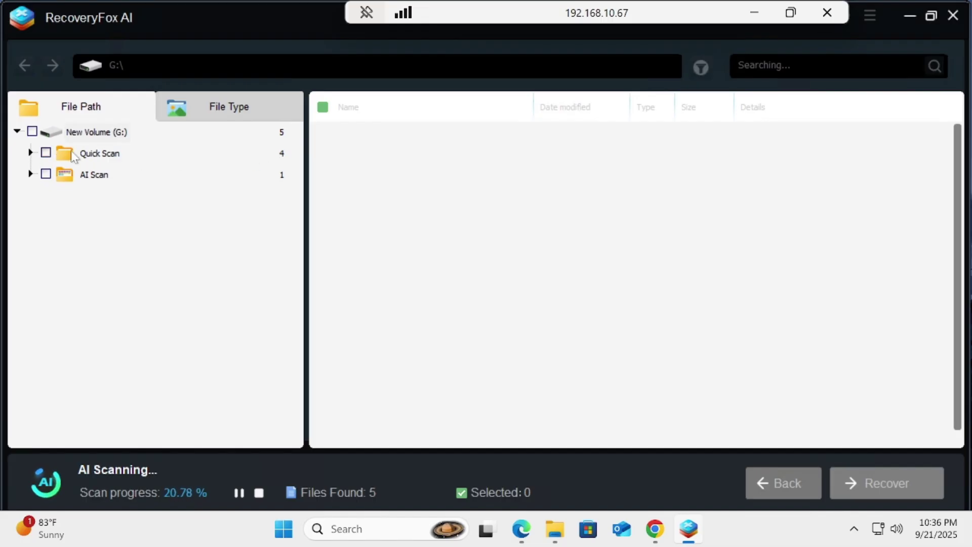
click(30, 153)
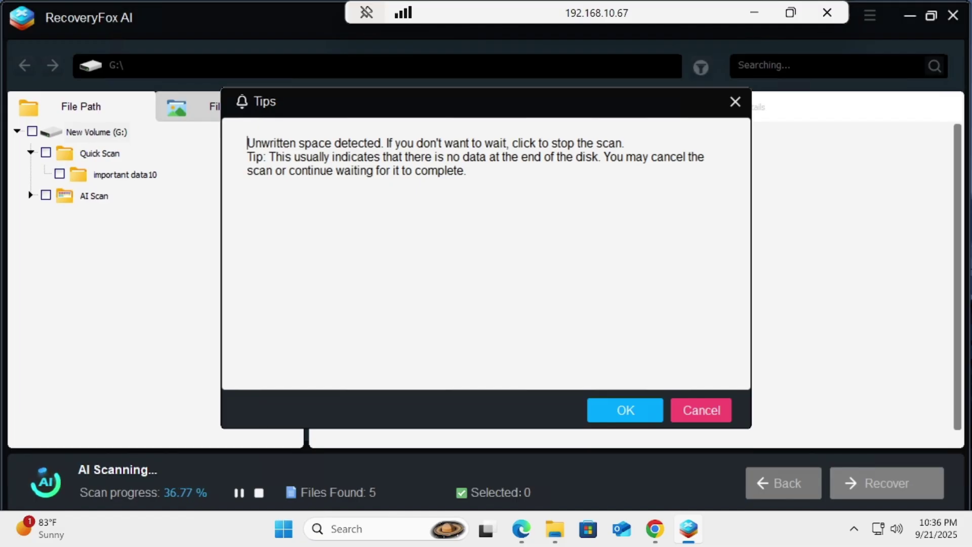
End the scan at 5 files found and mark the important data10 folder's four files for recovery
click(642, 411)
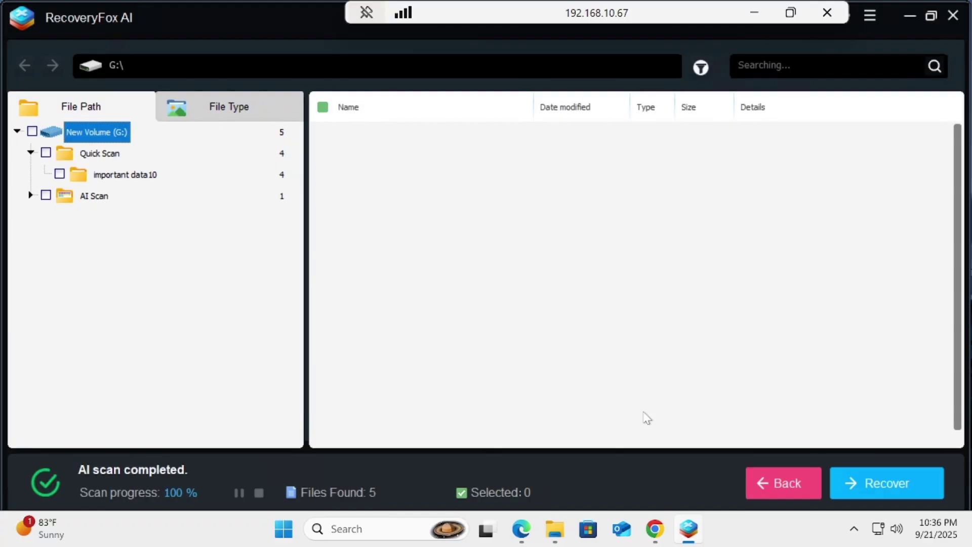
click(60, 175)
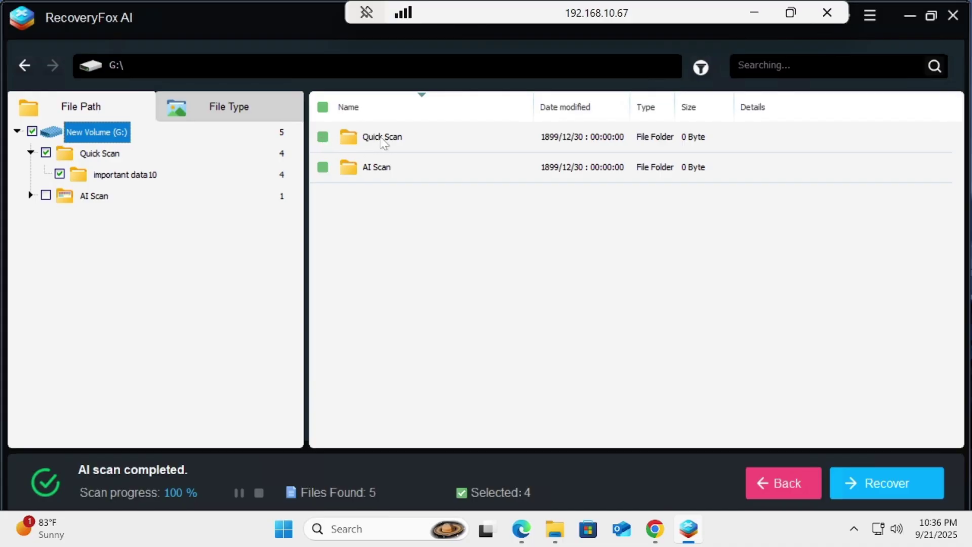
double_click(363, 139)
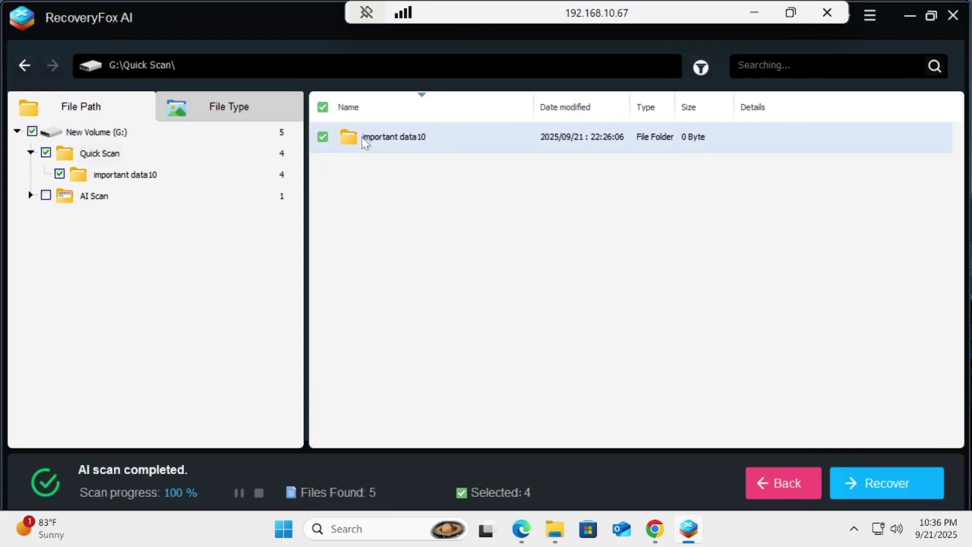
double_click(391, 143)
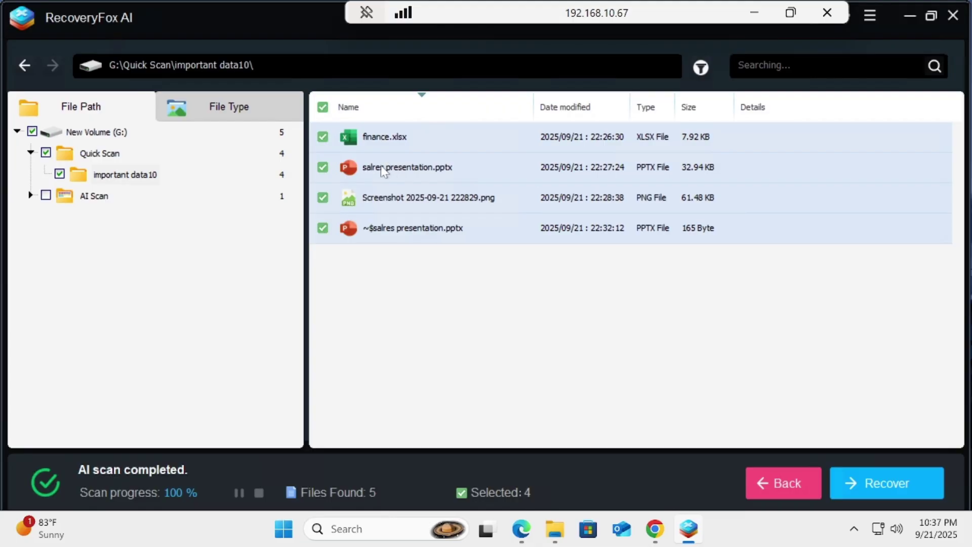
click(137, 176)
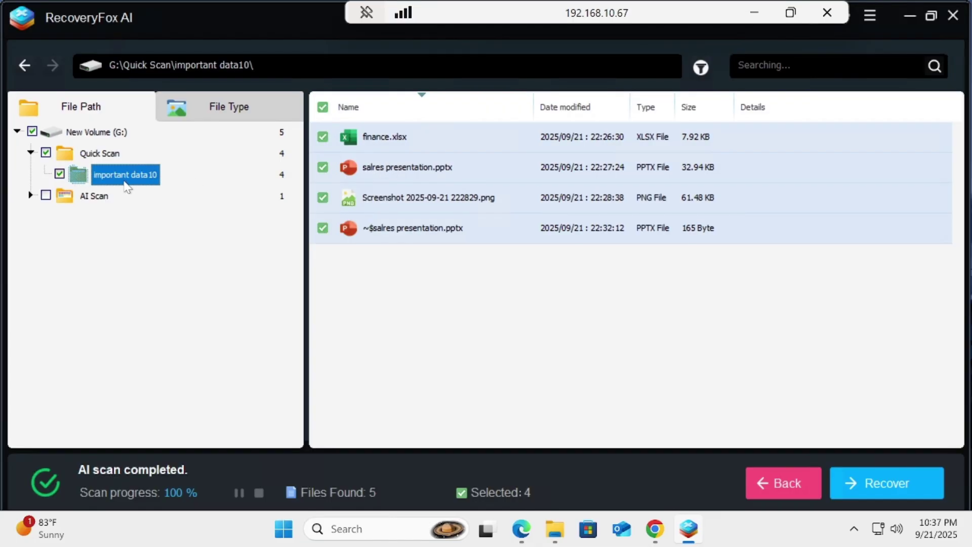
click(76, 160)
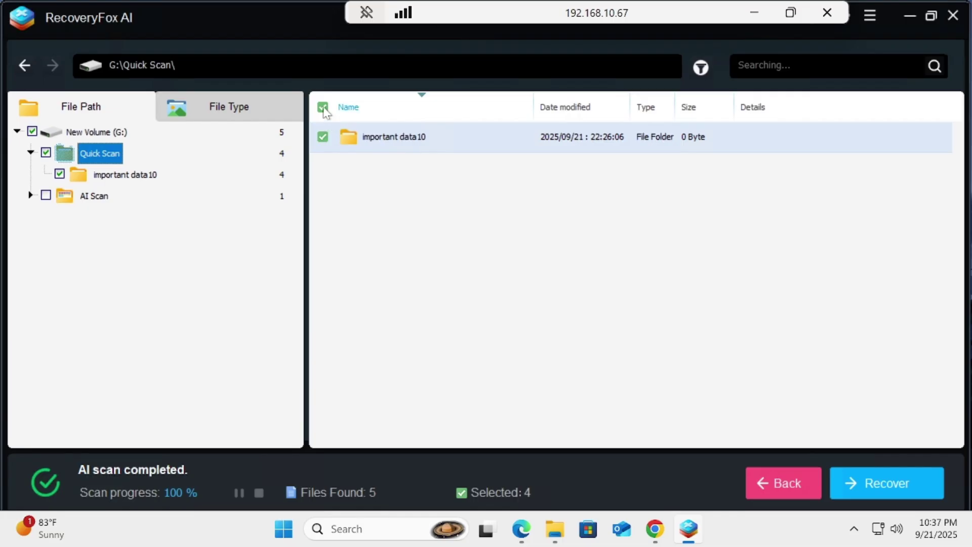
Recover the four important data10 files to New Volume (F:) and open them in File Explorer
click(880, 482)
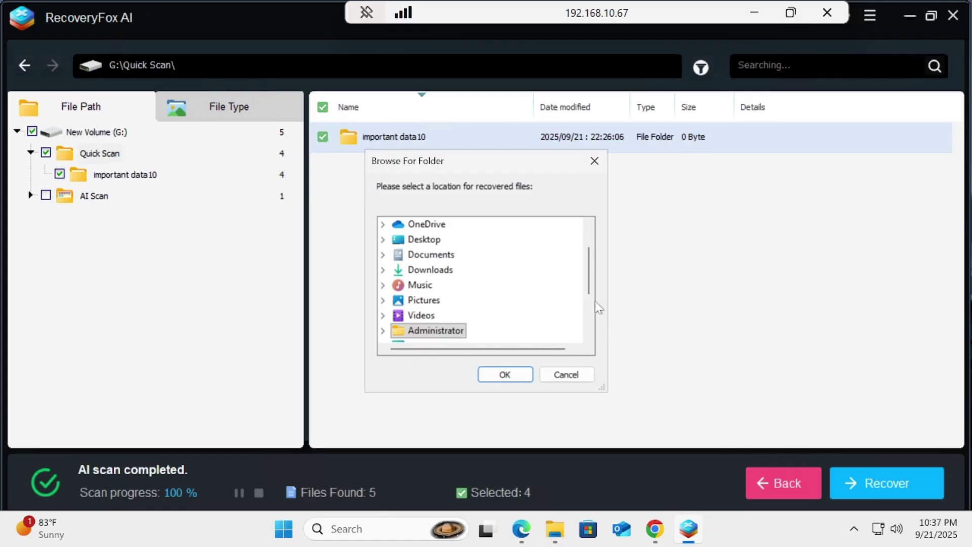
drag(589, 287, 588, 311)
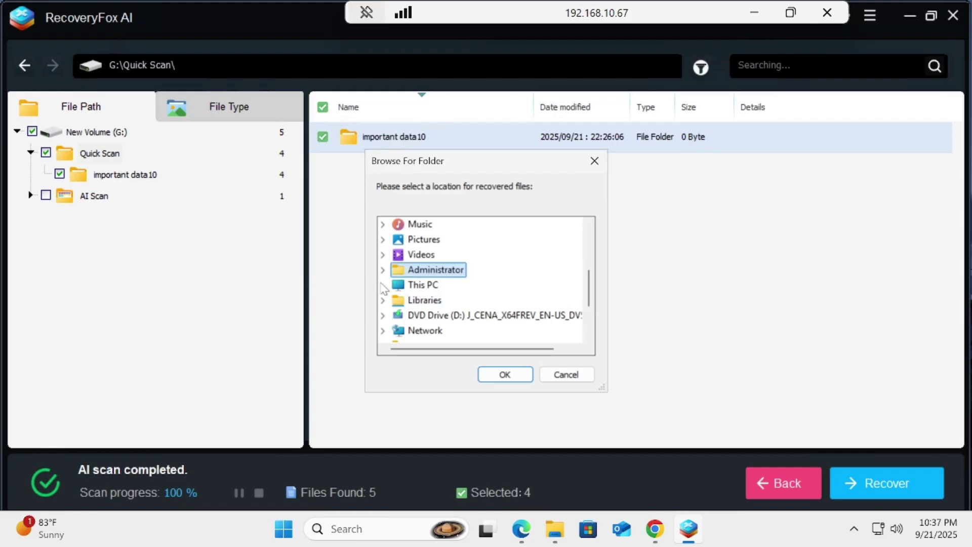
click(382, 284)
drag(588, 296, 590, 302)
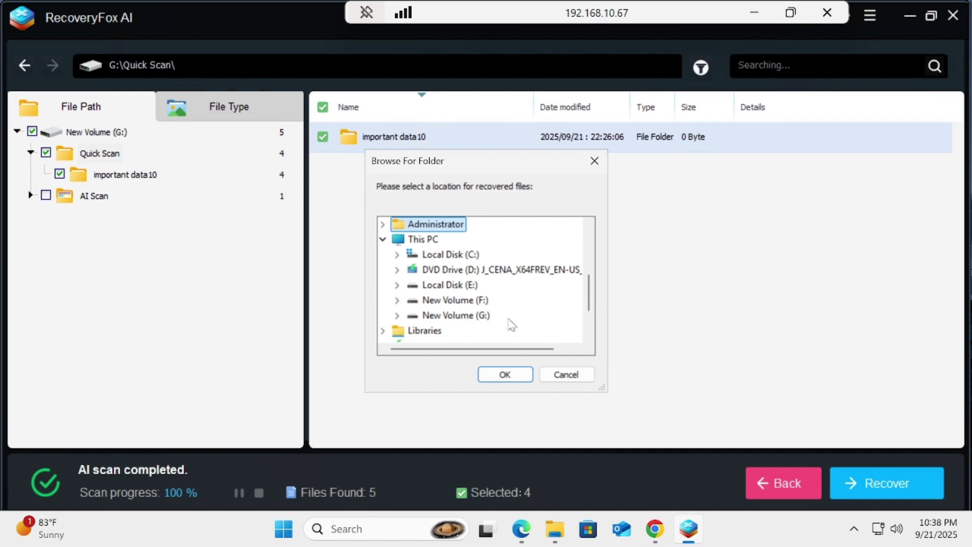
click(475, 303)
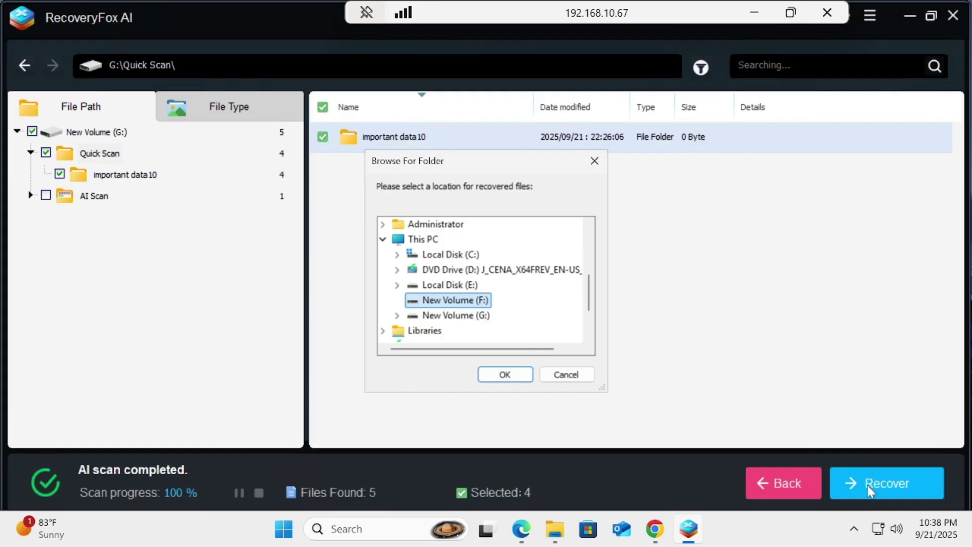
click(509, 376)
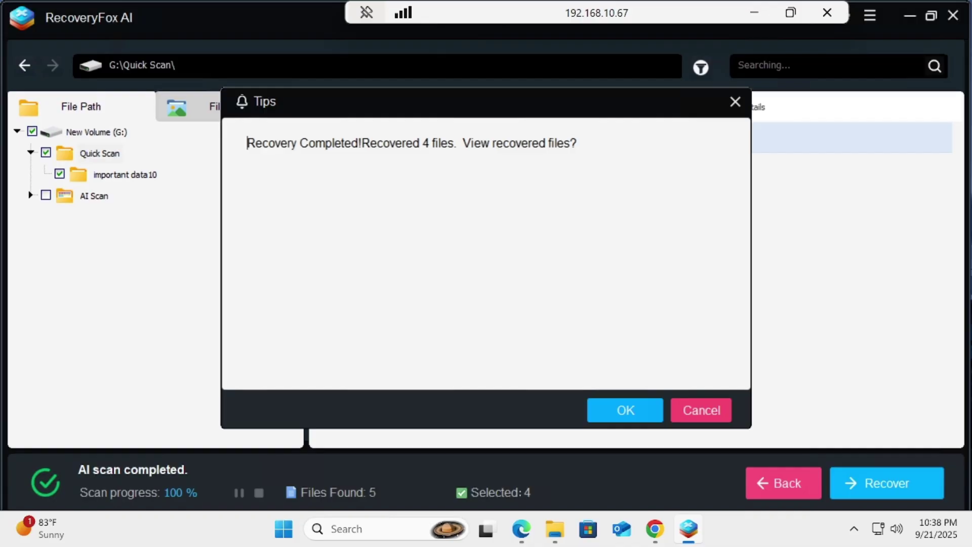
click(631, 416)
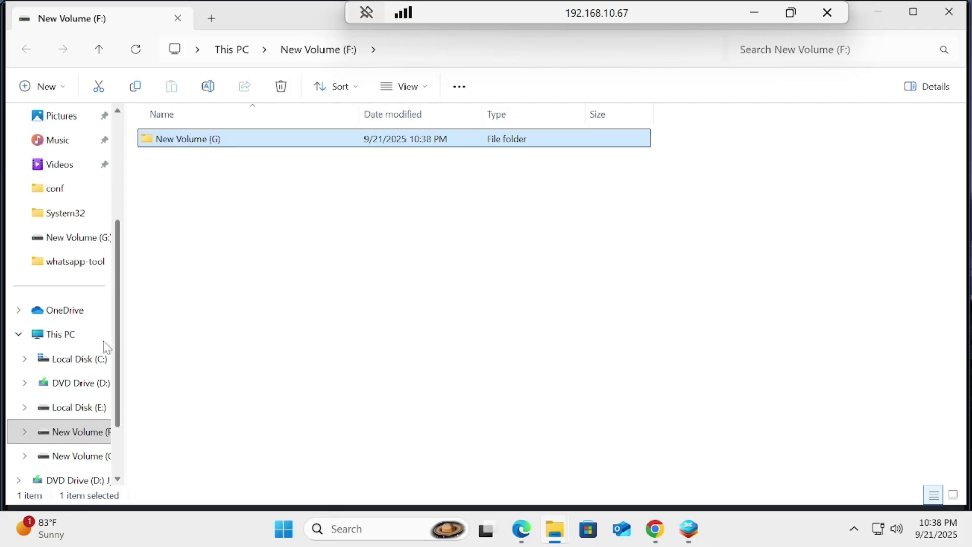
Confirm G: is empty, then open the finance workbook from F:\New Volume (G)\Quick Scan\important data10
click(69, 335)
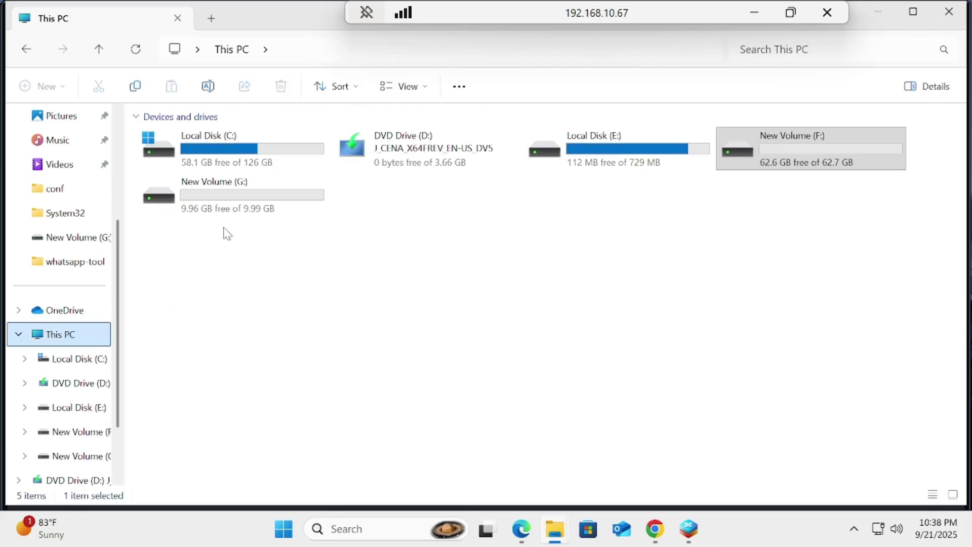
double_click(227, 208)
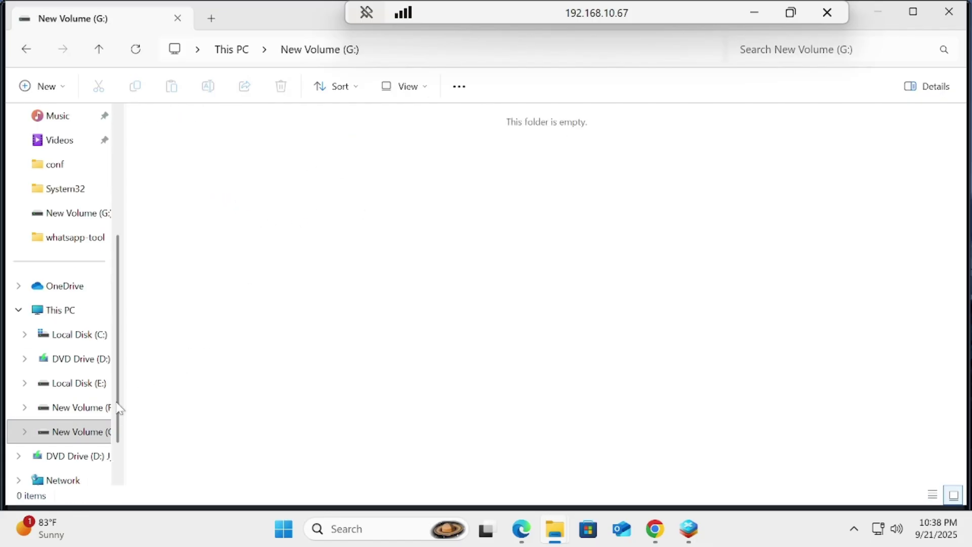
click(93, 414)
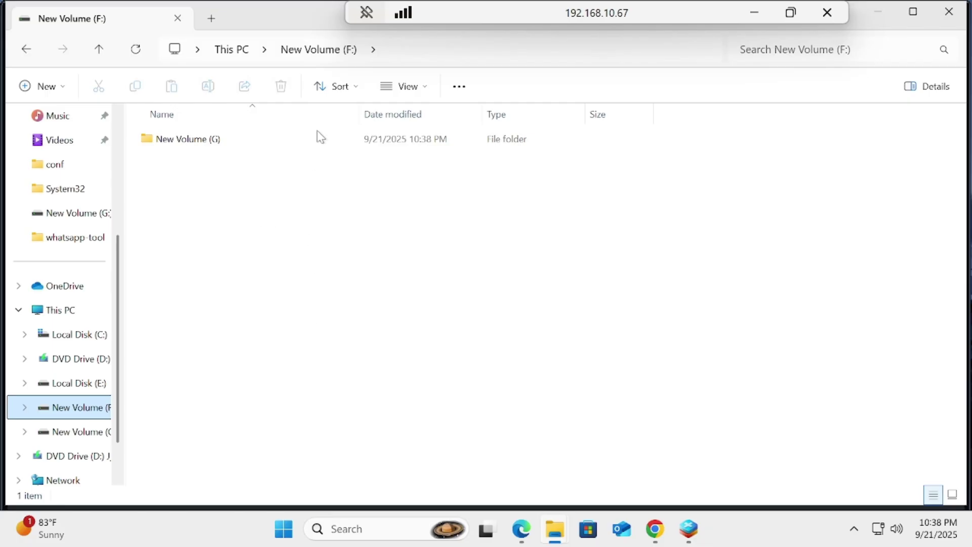
double_click(205, 144)
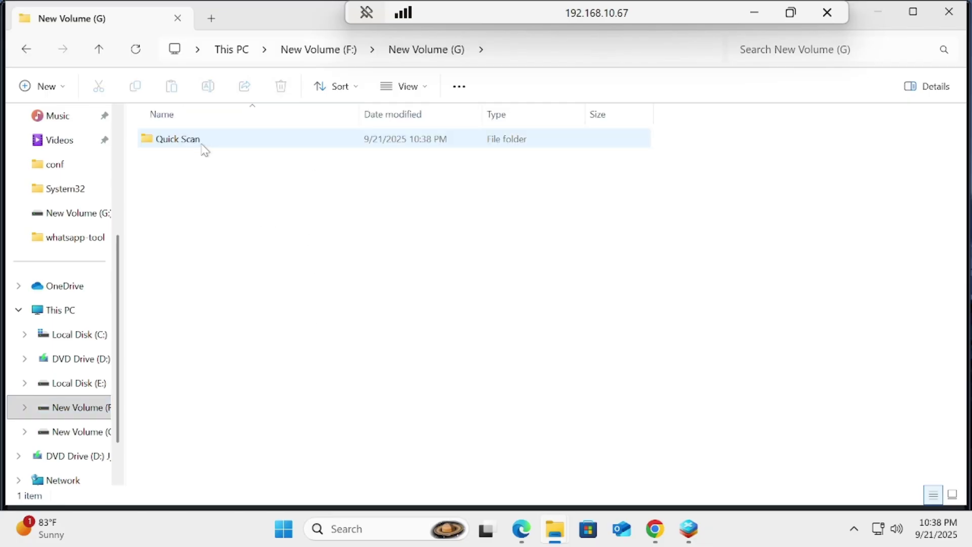
double_click(190, 146)
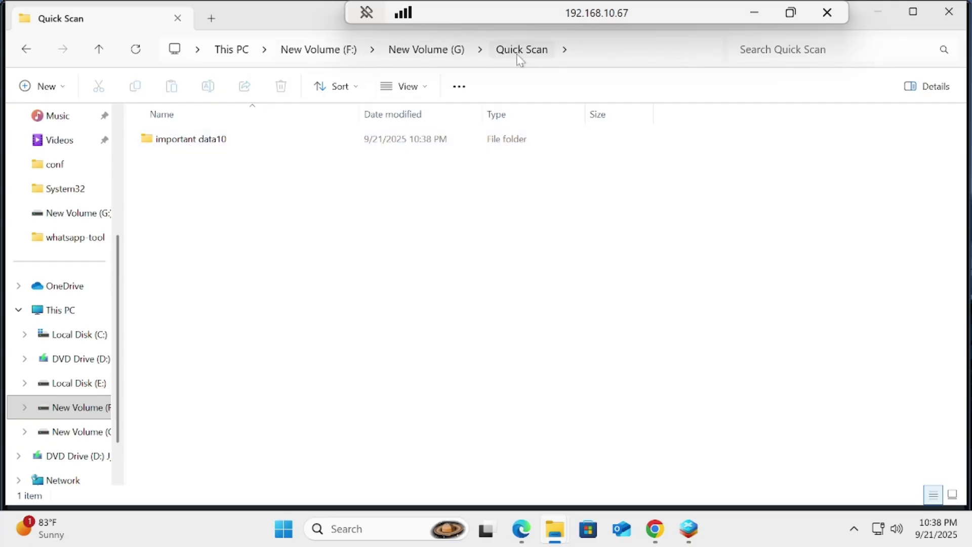
double_click(212, 145)
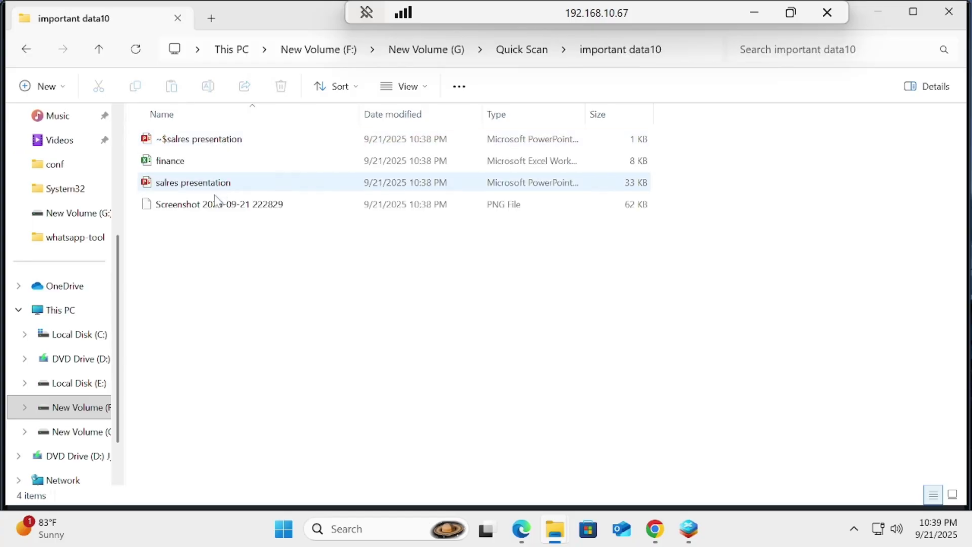
double_click(198, 163)
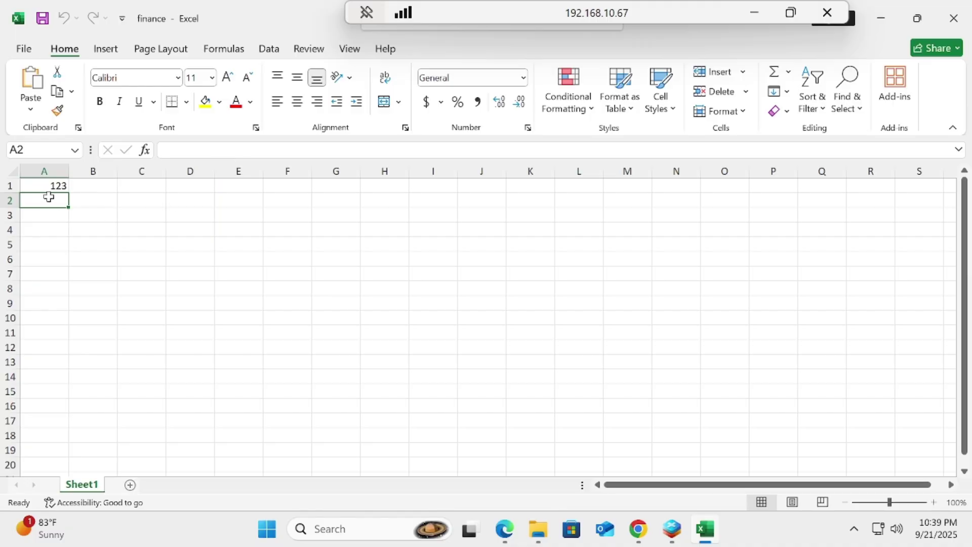
Close the finance workbook, then open and close the recovered salres presentation
click(952, 25)
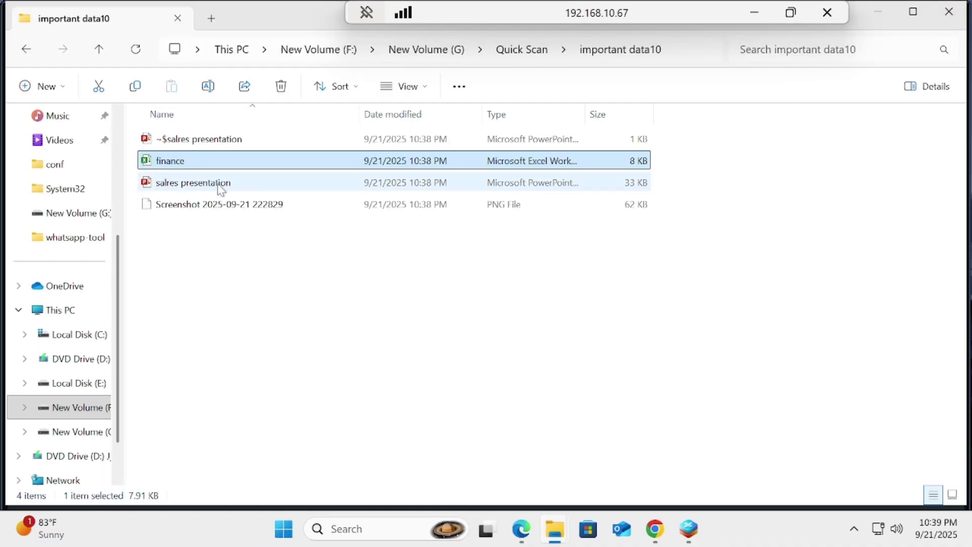
click(220, 188)
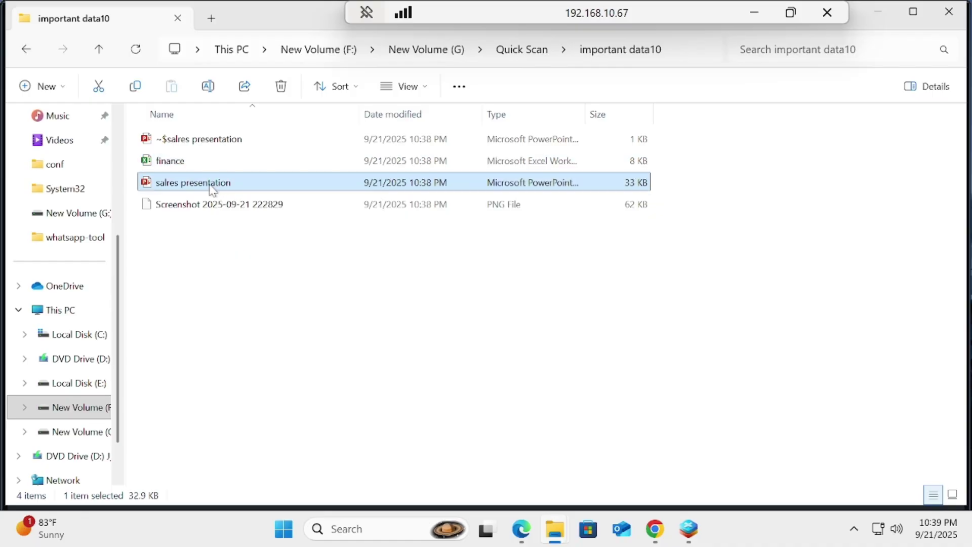
double_click(202, 189)
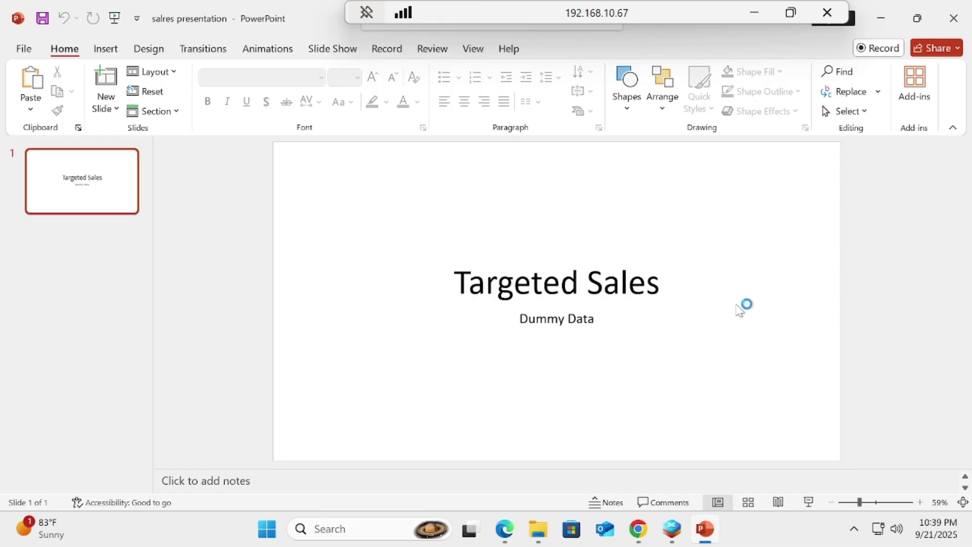
click(966, 20)
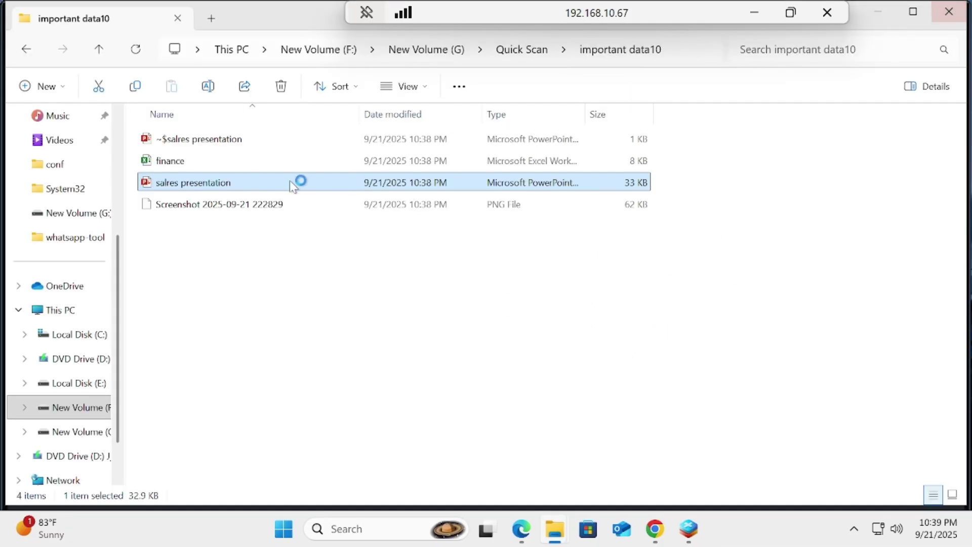
Open the recovered screenshot PNG in the photo editor to verify it, then close it
click(229, 208)
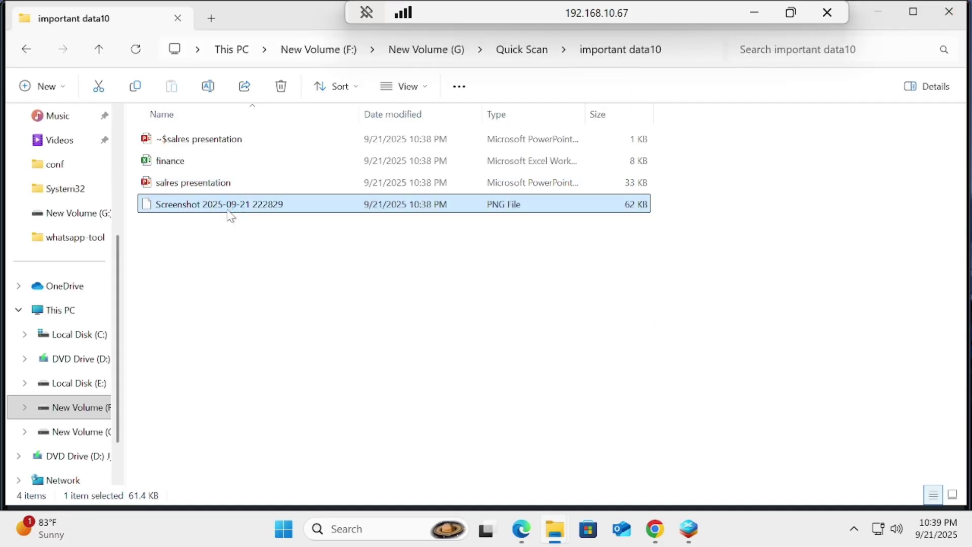
right_click(230, 215)
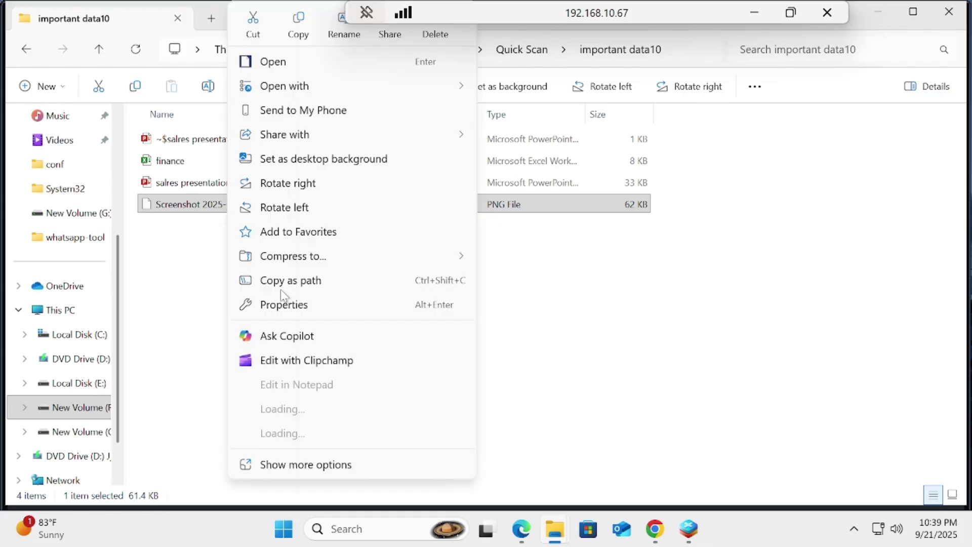
mouse_move(313, 136)
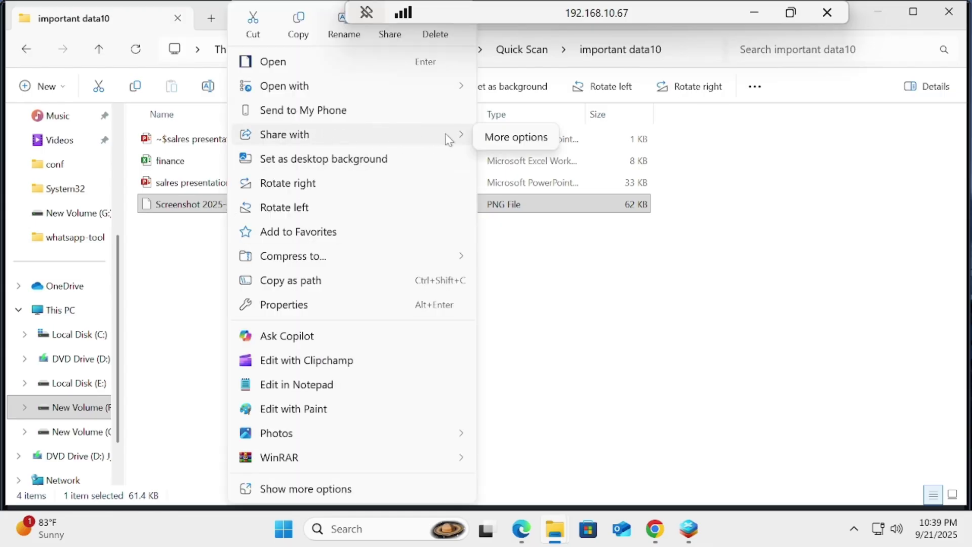
click(496, 137)
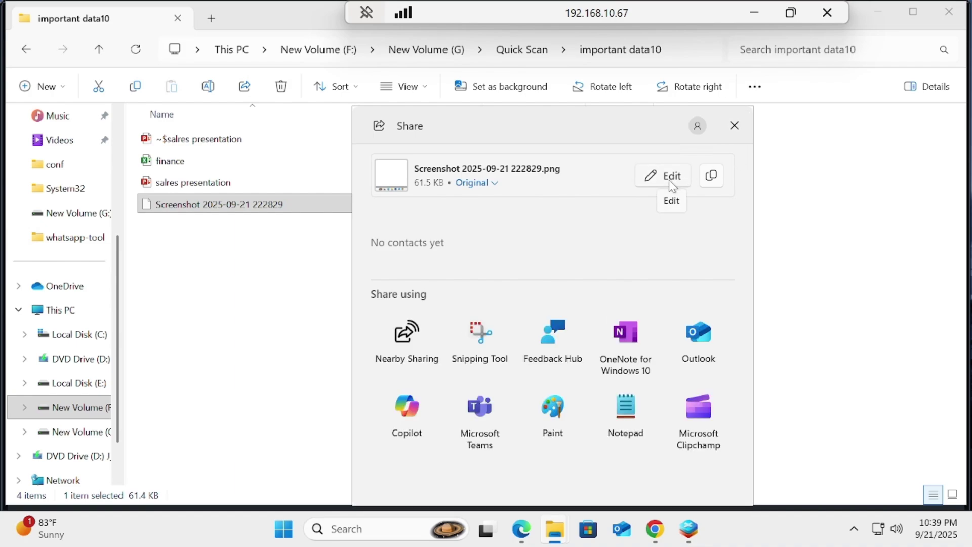
click(673, 181)
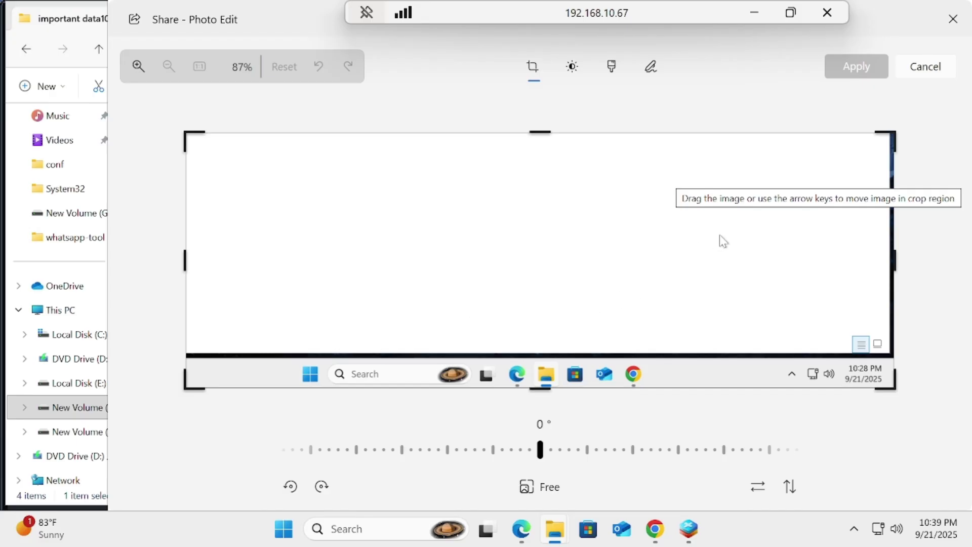
drag(235, 17, 203, 31)
click(921, 33)
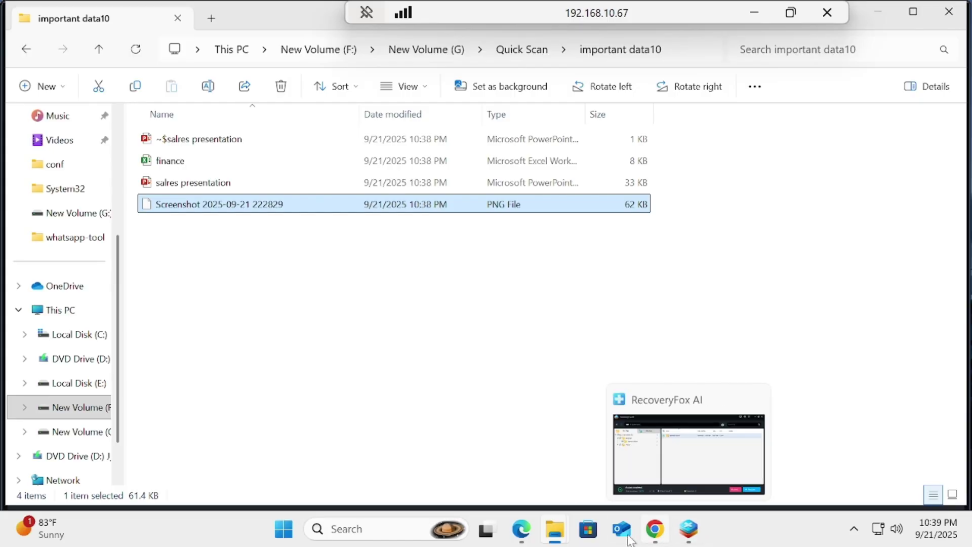
Show the RecoveryFox website's Pricing & Plans section in Chrome
click(654, 528)
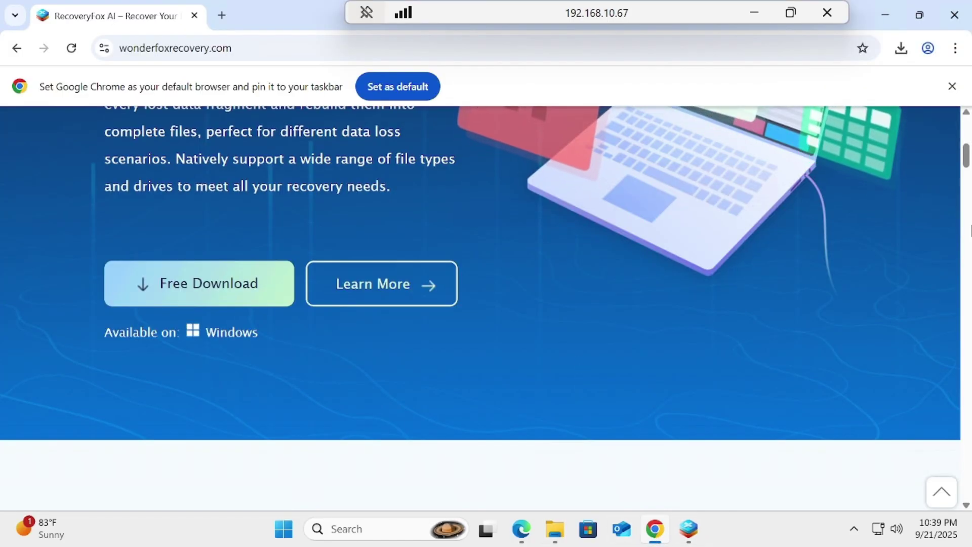
drag(966, 151, 967, 118)
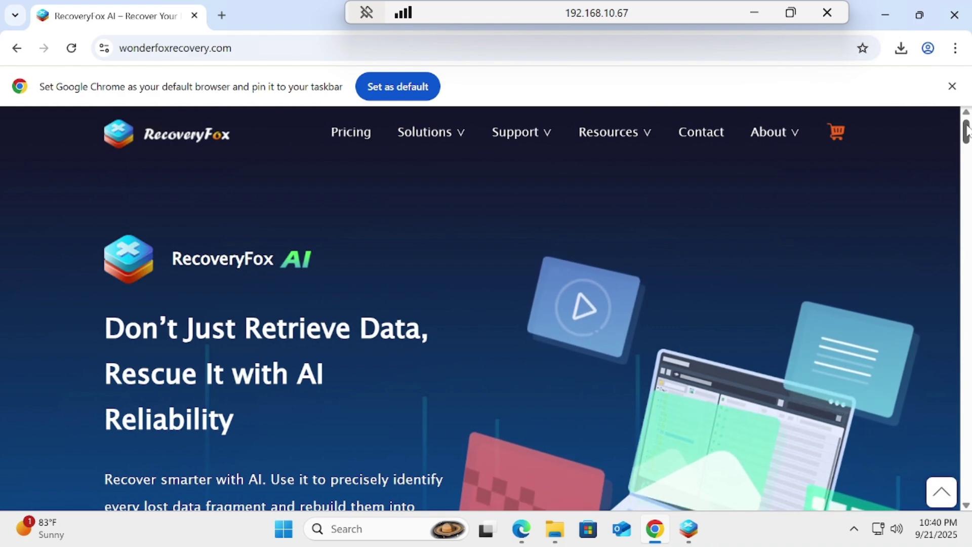
click(365, 135)
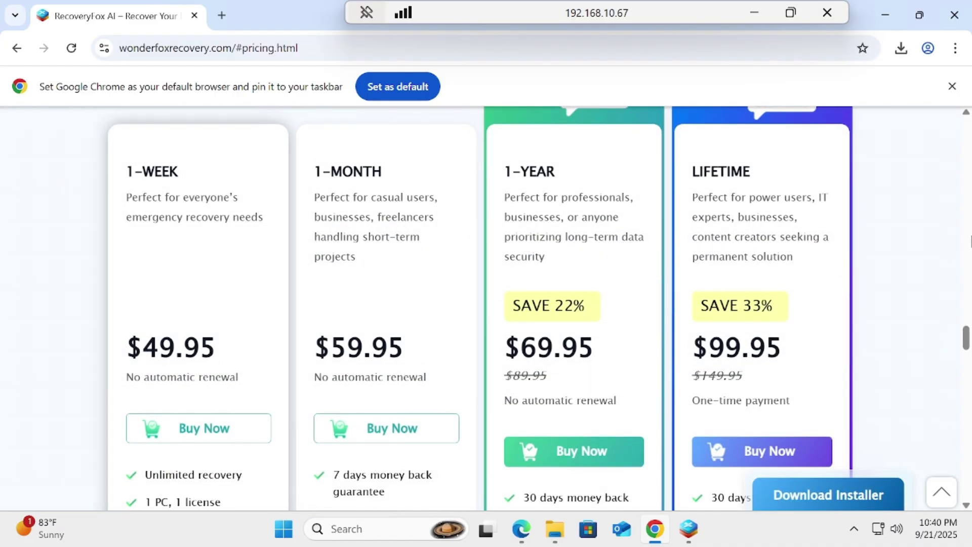
mouse_move(965, 337)
mouse_down()
mouse_move(965, 348)
mouse_move(966, 337)
mouse_up()
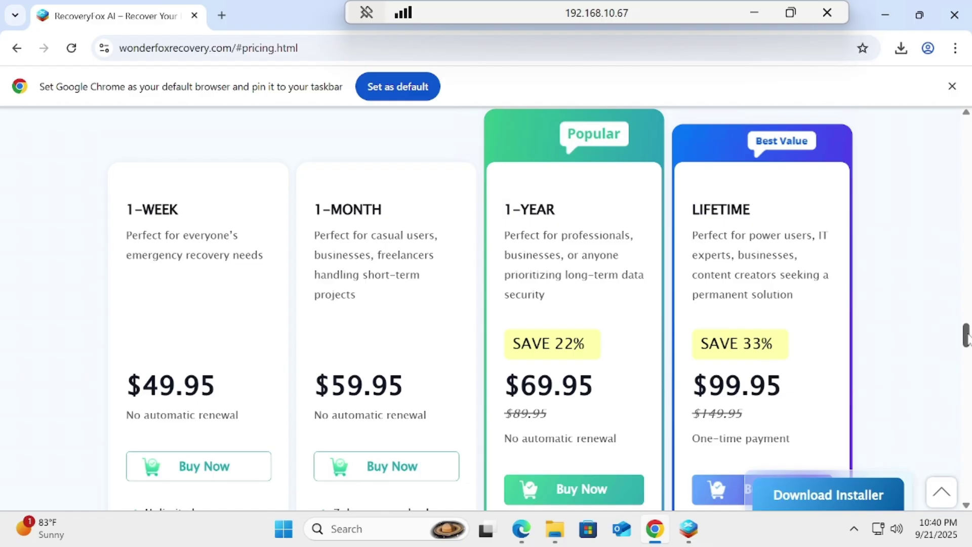
mouse_move(967, 336)
mouse_down()
mouse_move(968, 319)
mouse_move(967, 342)
mouse_up()
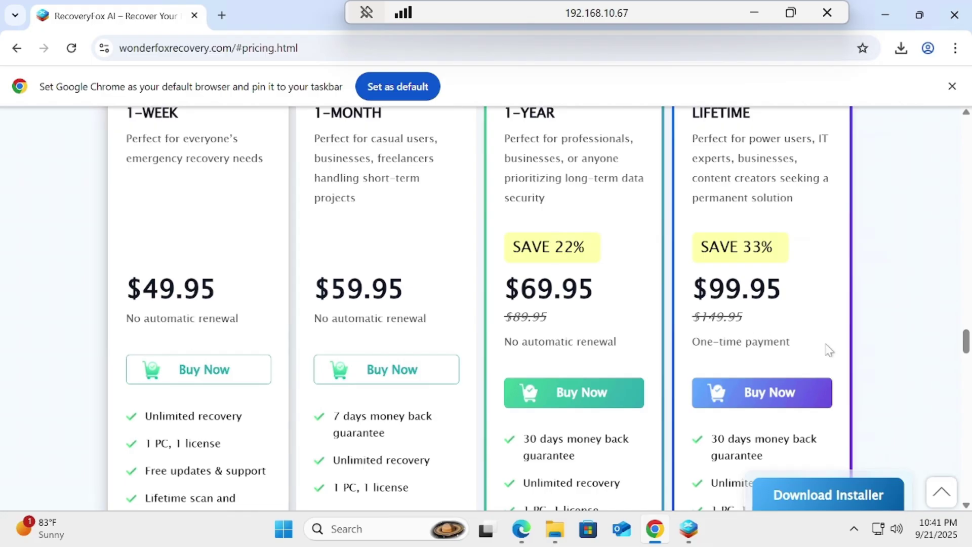
drag(962, 347, 965, 288)
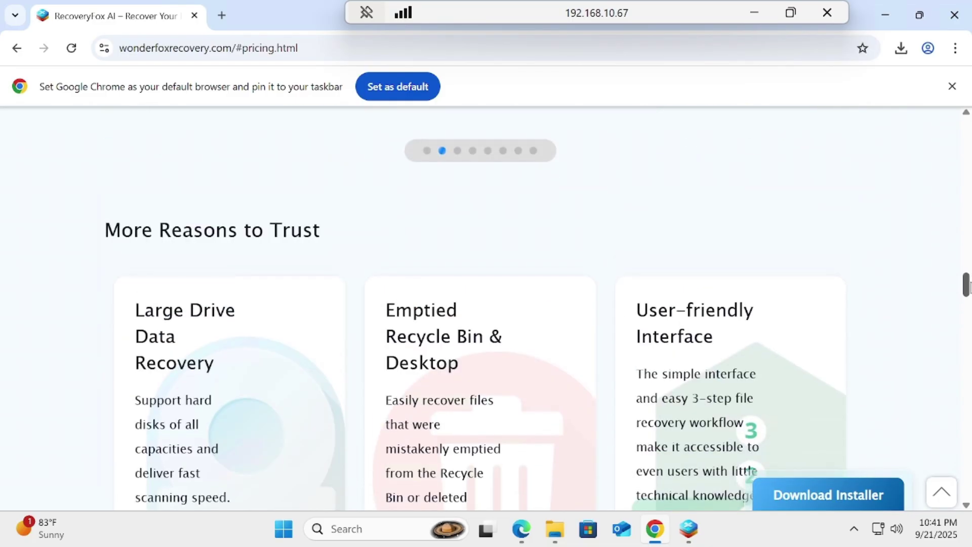